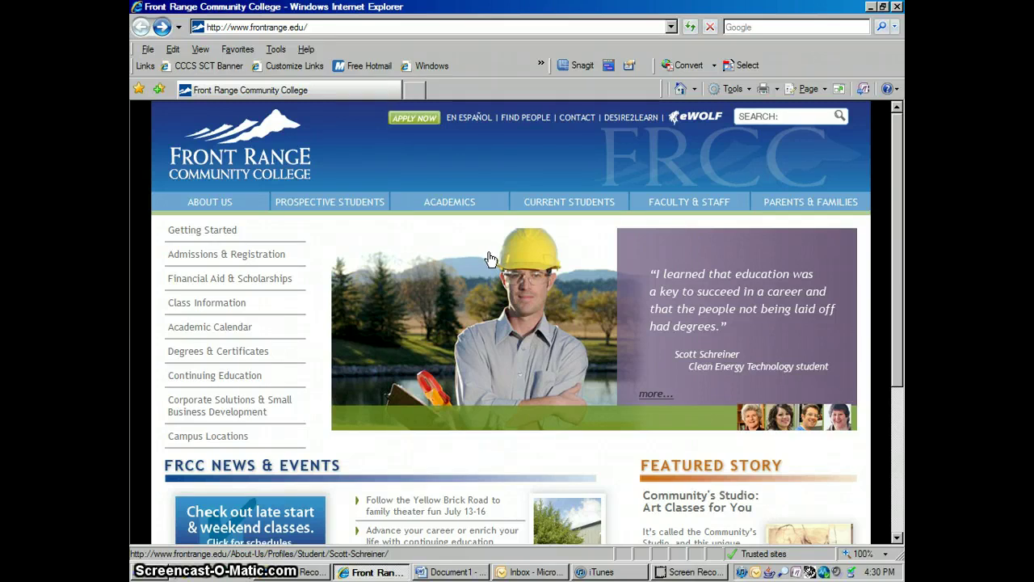
Go from Academics to Libraries, then to the Boulder County Campus Library page.
mouse_move(452, 203)
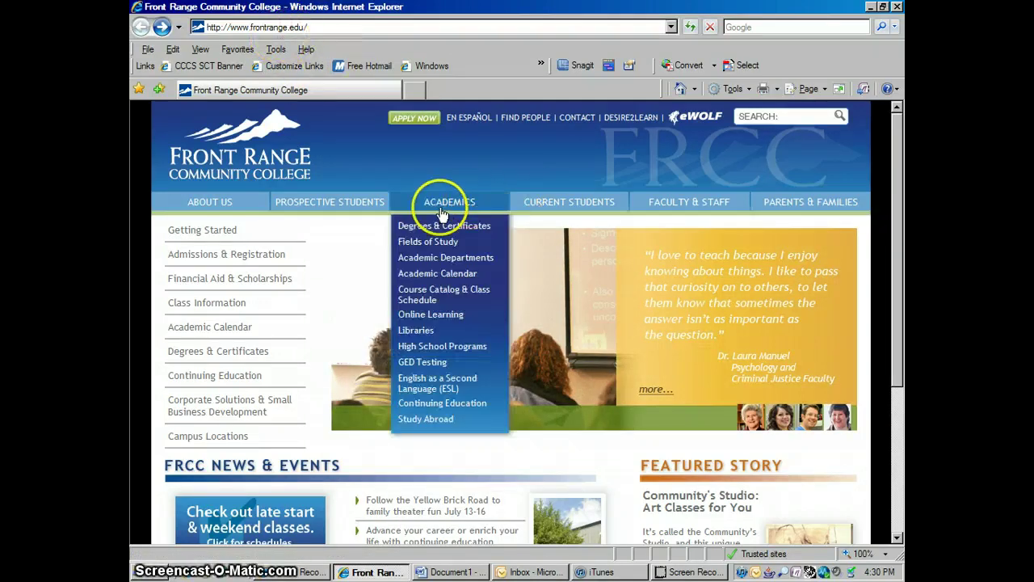
left_click(420, 331)
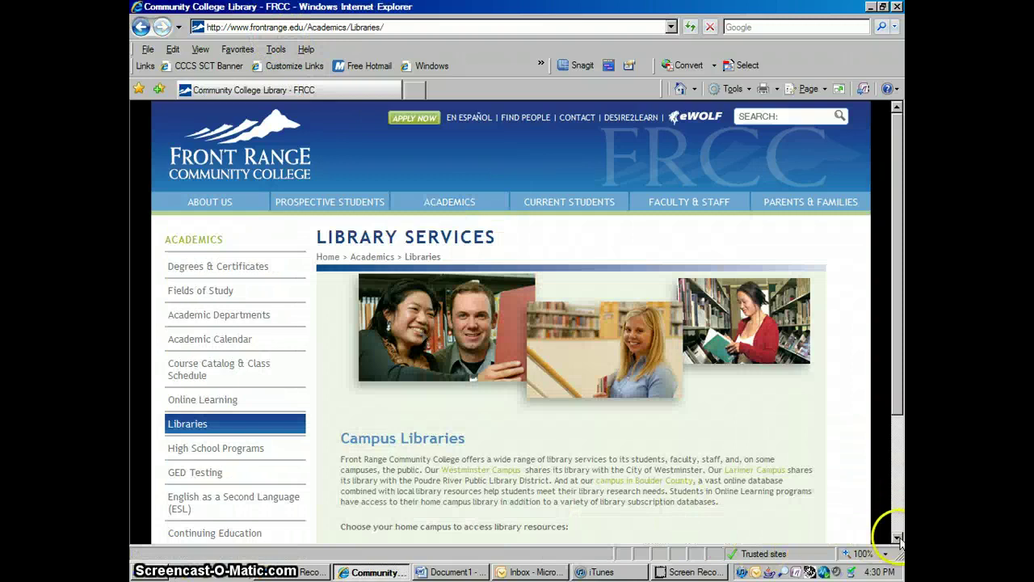
left_click(896, 538)
left_click(408, 441)
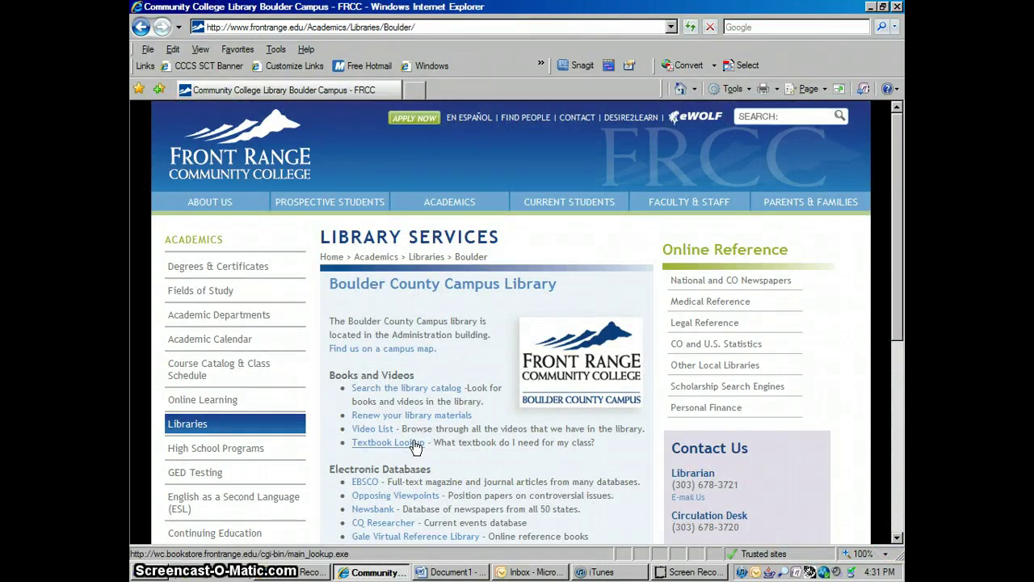
Open the EBSCO databases in a maximized window and enter the Business Searching Interface.
left_click(364, 485)
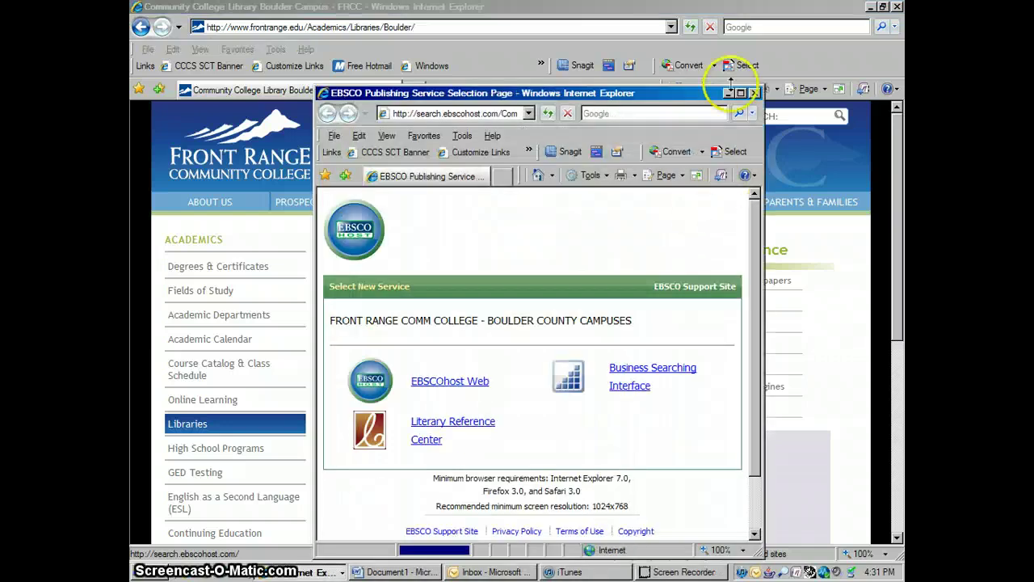
left_click(740, 94)
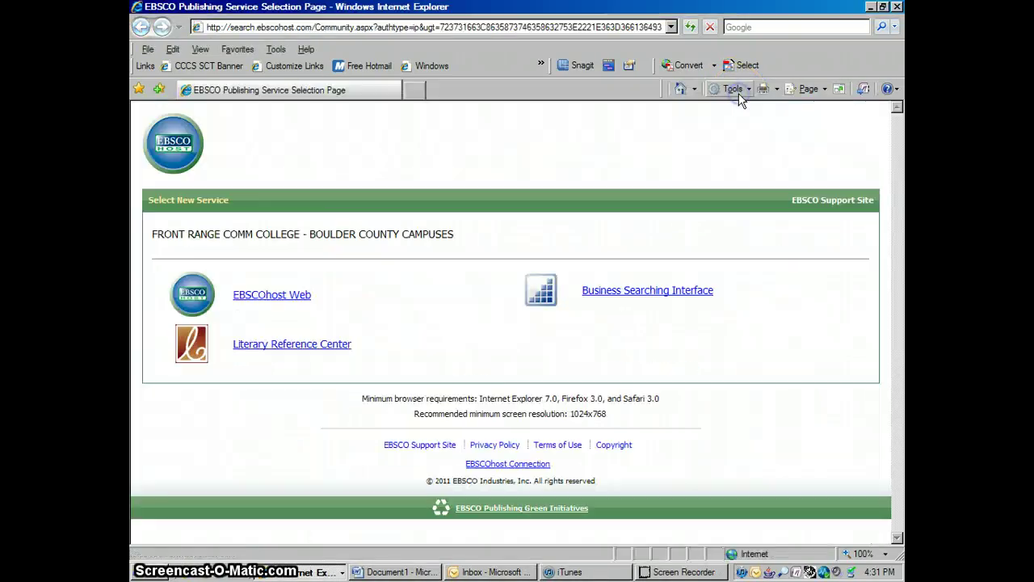
left_click(653, 293)
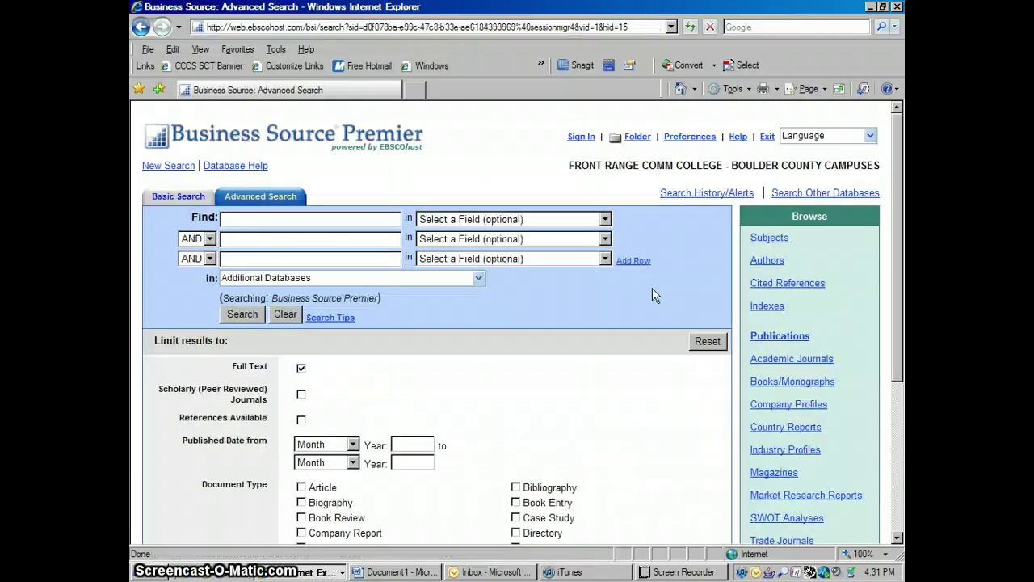
Search Business Source Premier for 'nike' in the TI Title field.
left_click(284, 220)
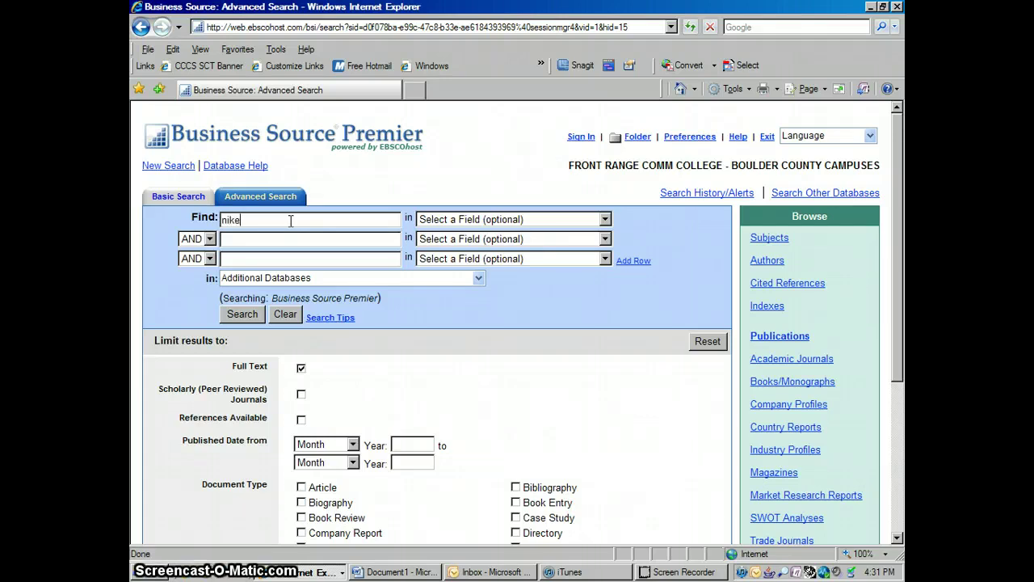
type("e")
key("Tab")
key("Down")
key("Down")
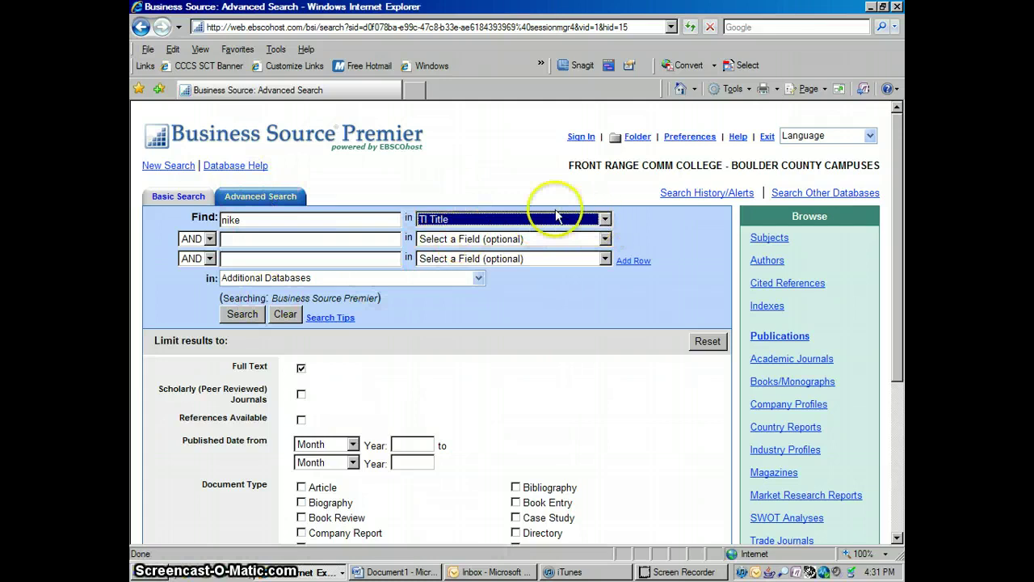
left_click(243, 316)
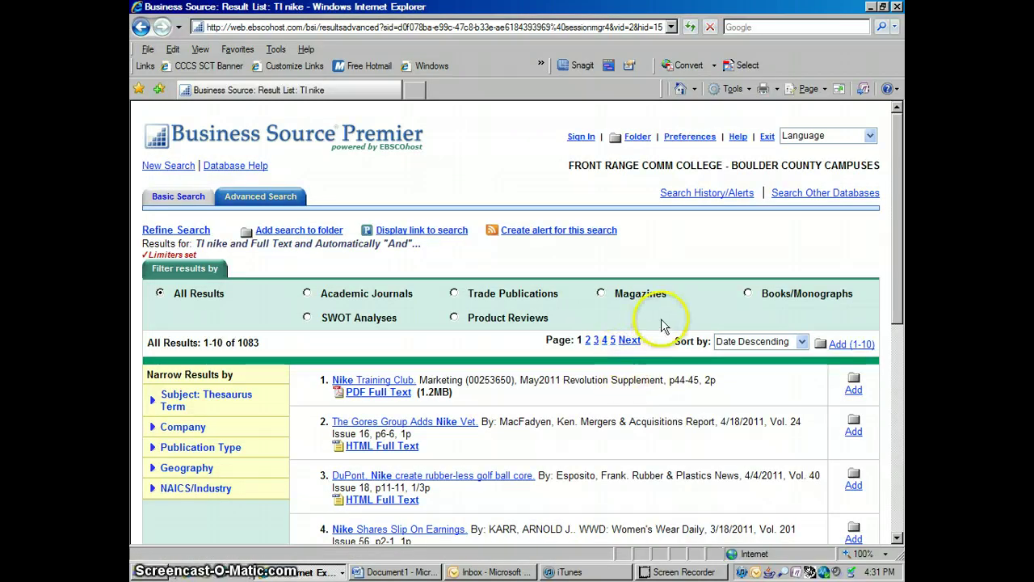
Limit results to Trade Publications and read the Nike Training Club article's PDF full text.
left_click(454, 294)
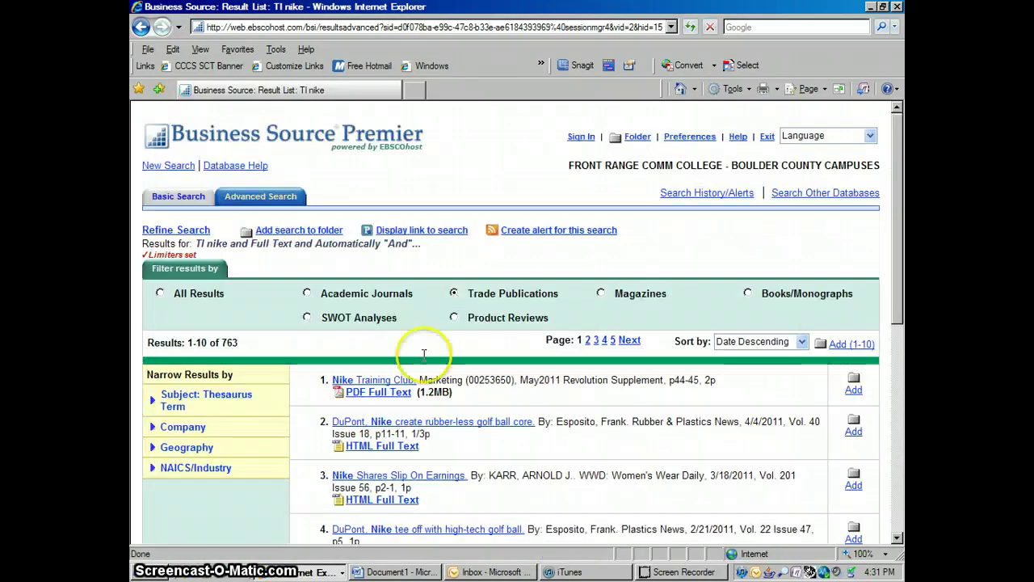
left_click(376, 380)
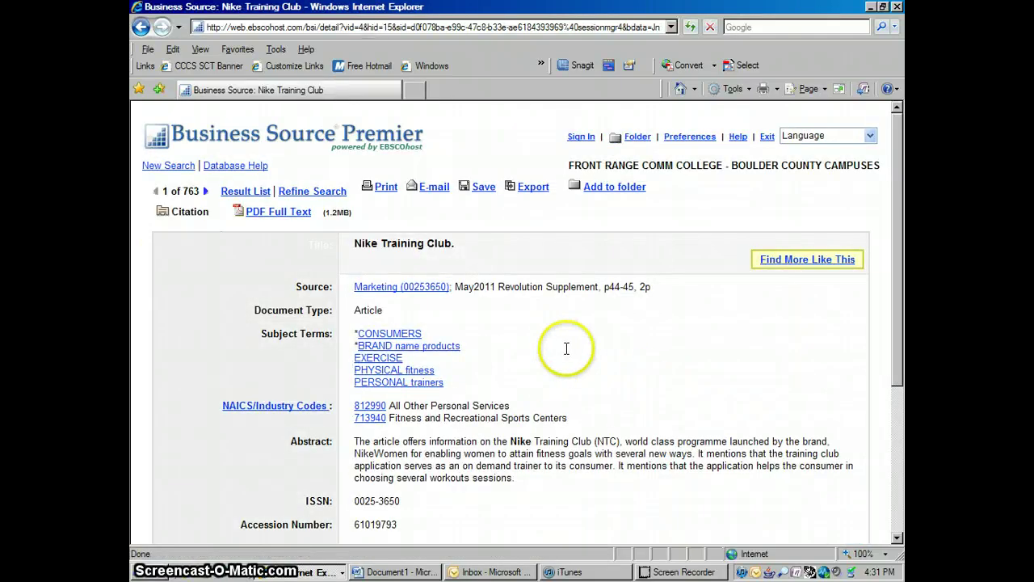
left_click(260, 212)
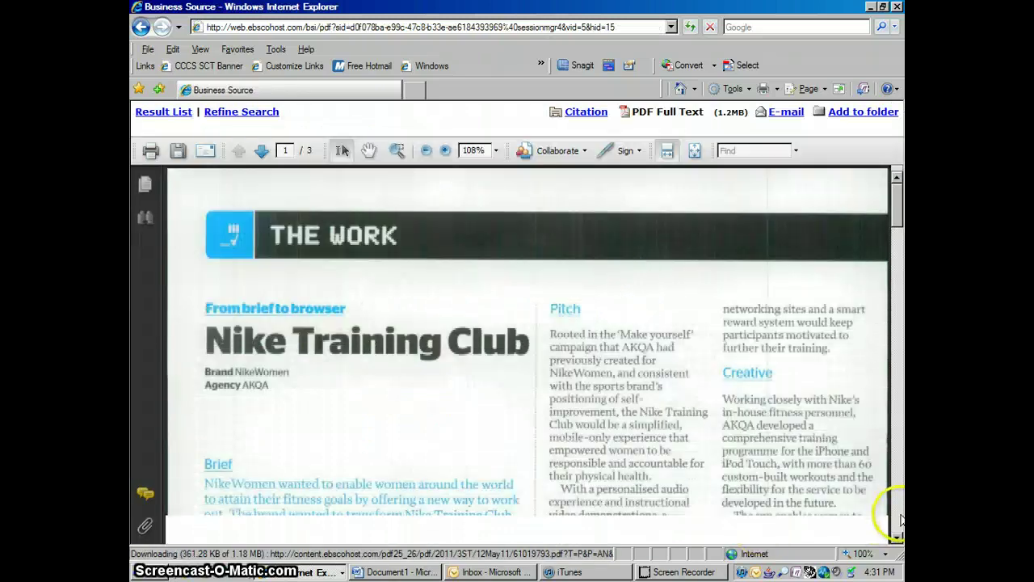
left_click(897, 537)
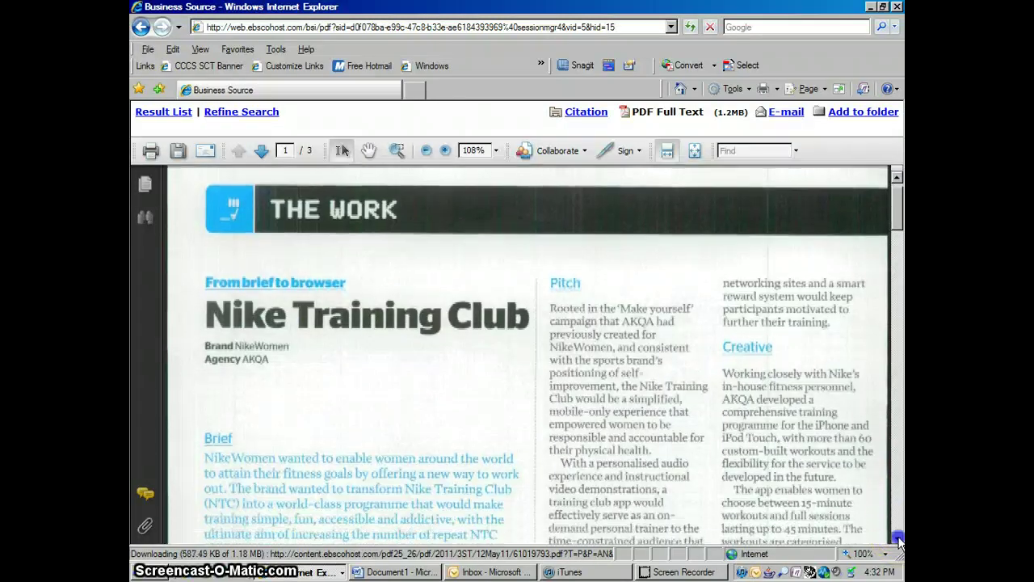
left_click(897, 538)
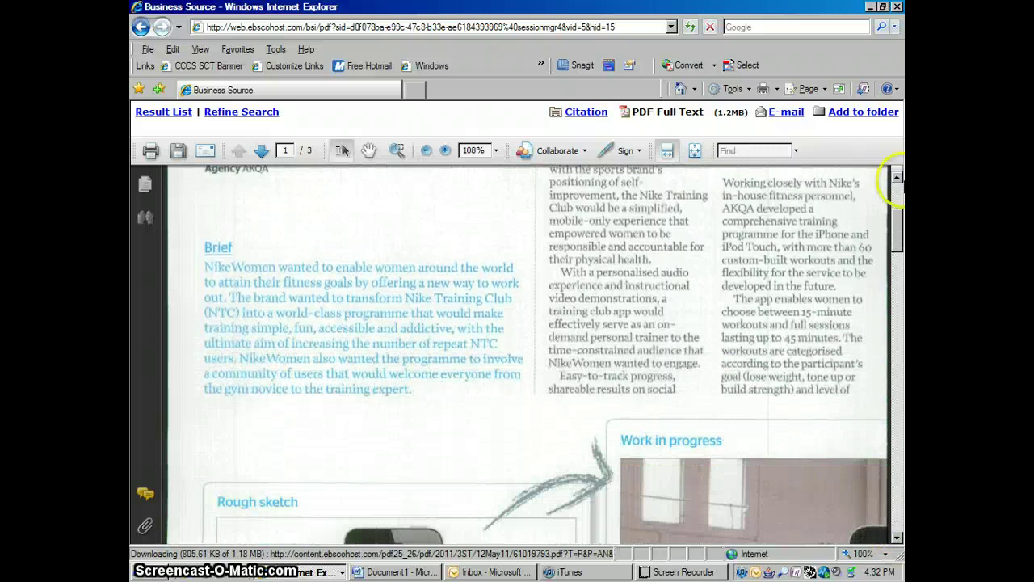
left_click(896, 178)
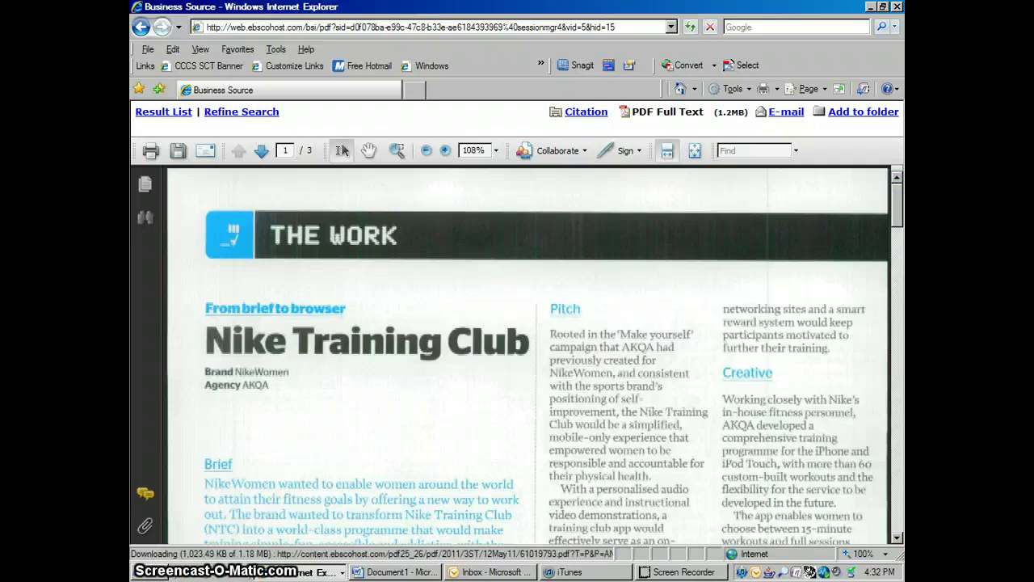
left_click(154, 160)
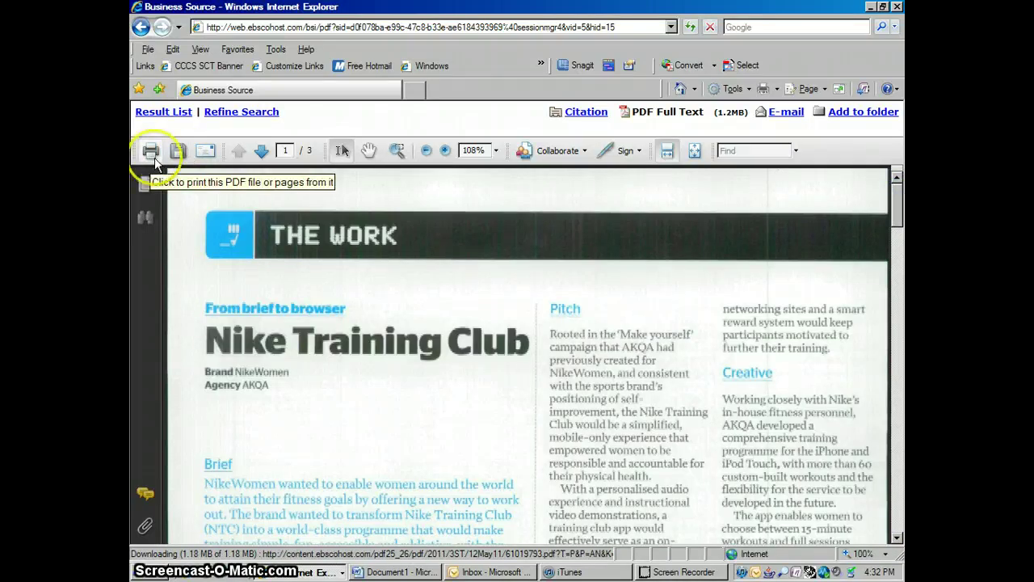
left_click(177, 159)
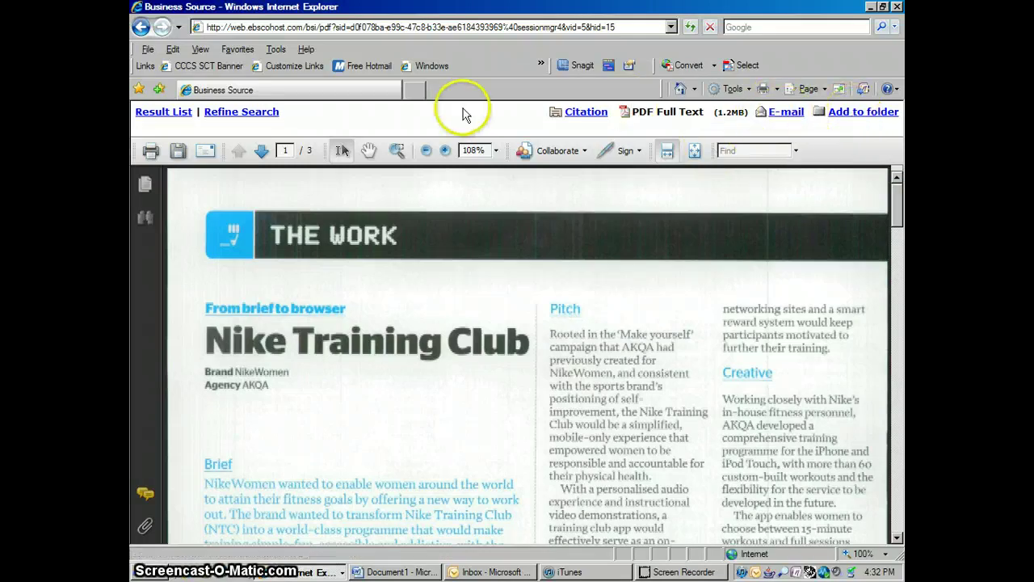
Return to the result list, start a New Search, and browse Publications > Company Profiles.
left_click(181, 114)
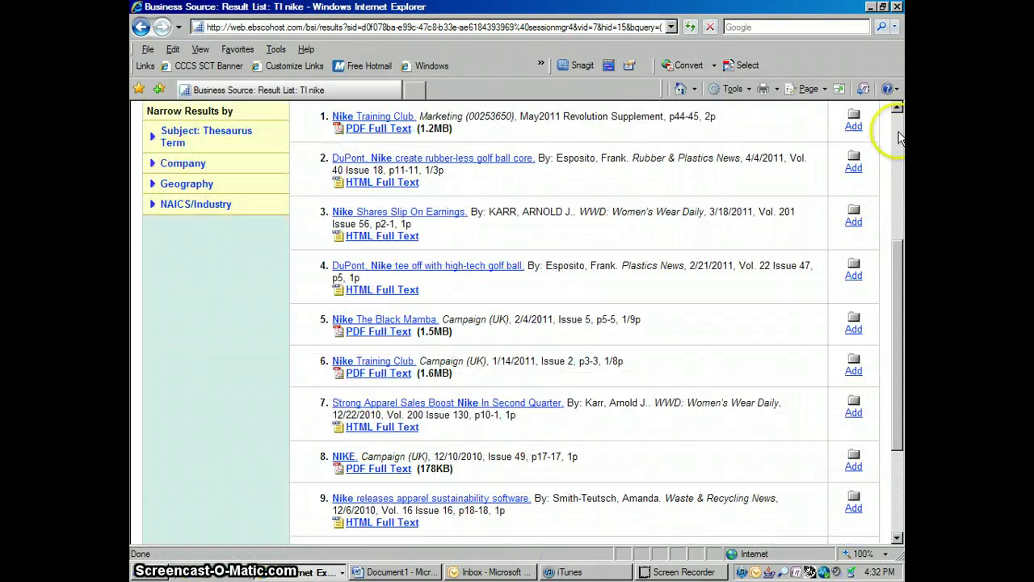
left_click(891, 127)
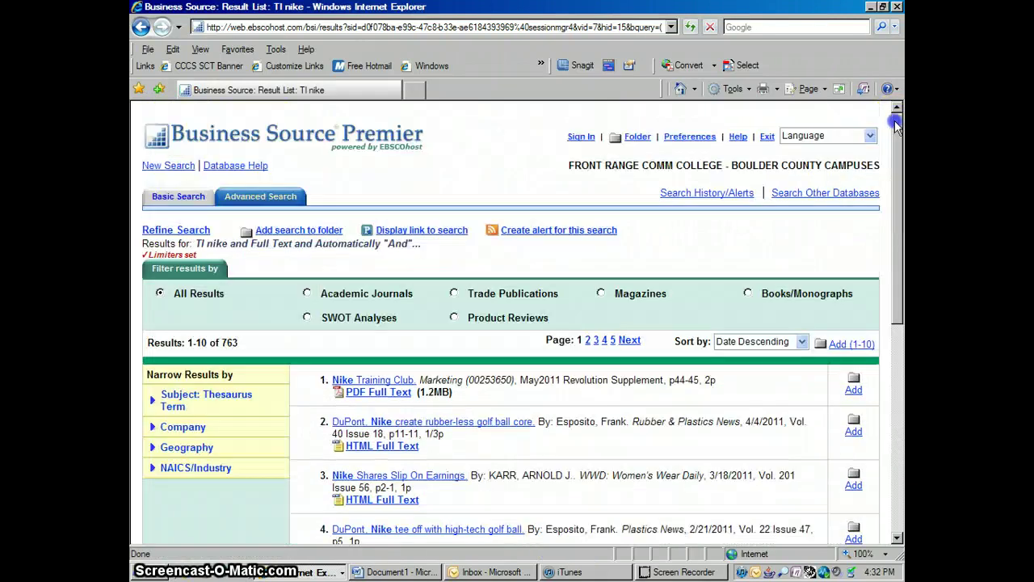
left_click(175, 169)
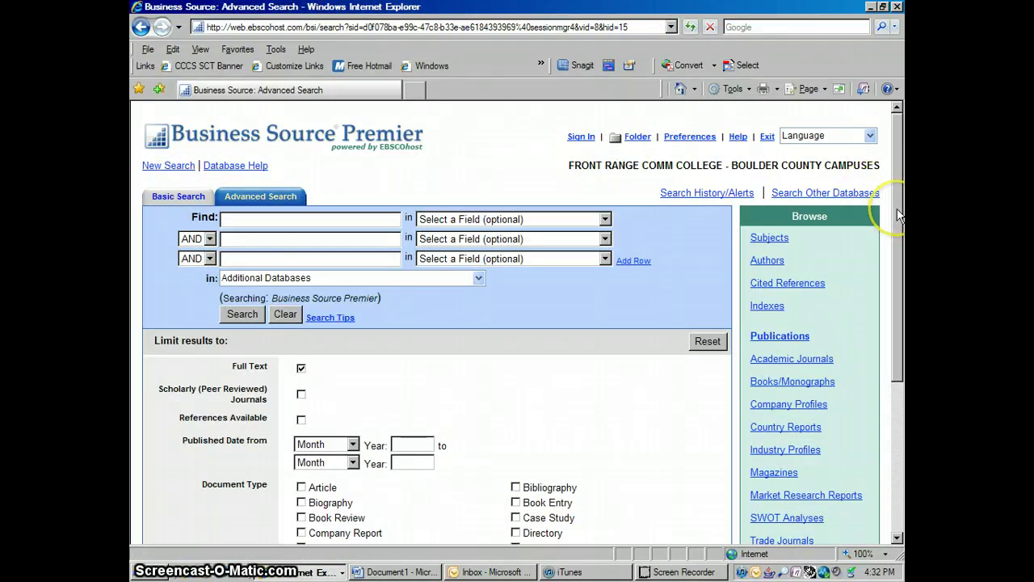
mouse_move(899, 214)
left_mouse_down()
mouse_move(898, 235)
mouse_move(897, 214)
left_mouse_up()
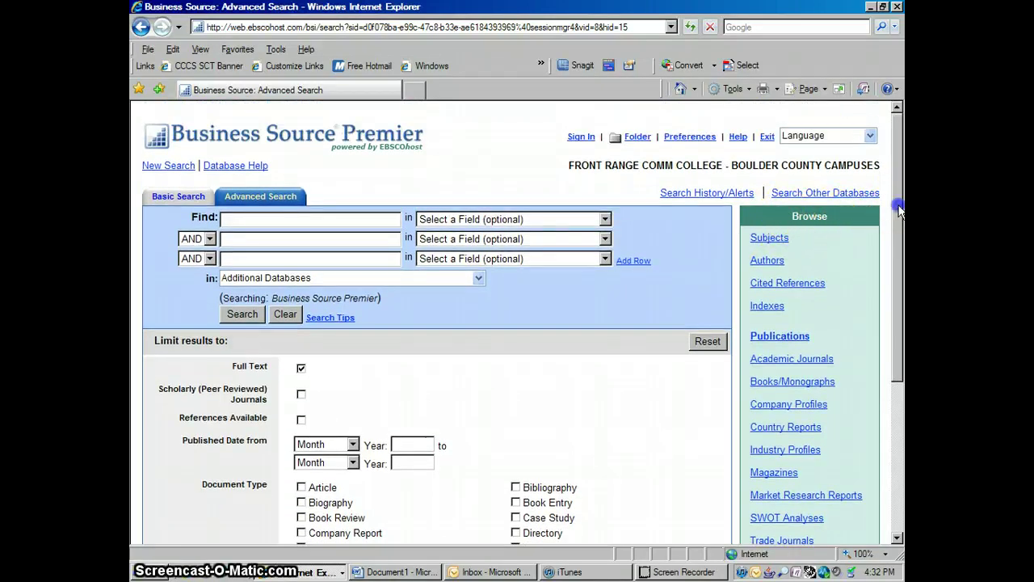
left_click_drag(899, 210, 896, 267)
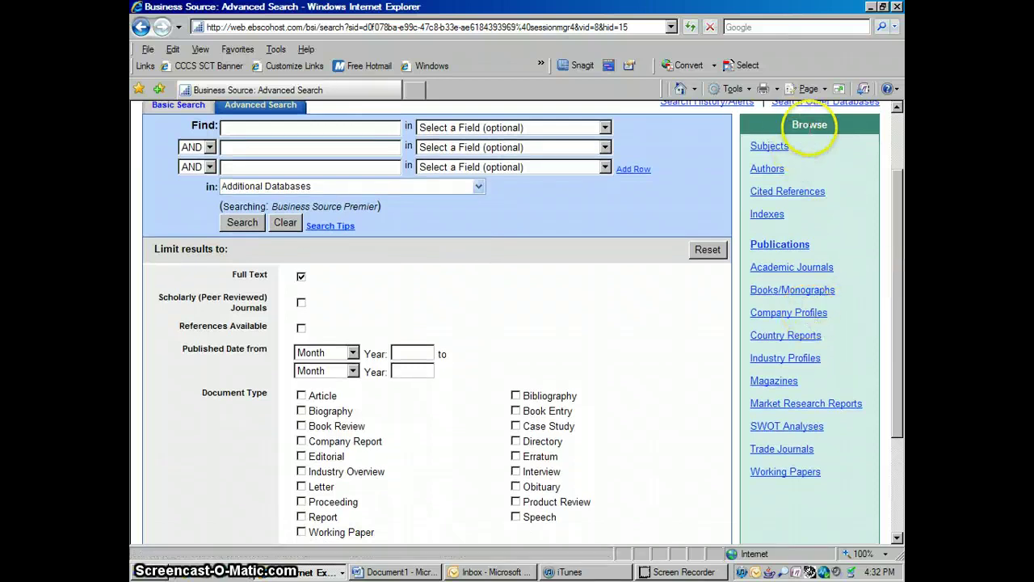
left_click(787, 315)
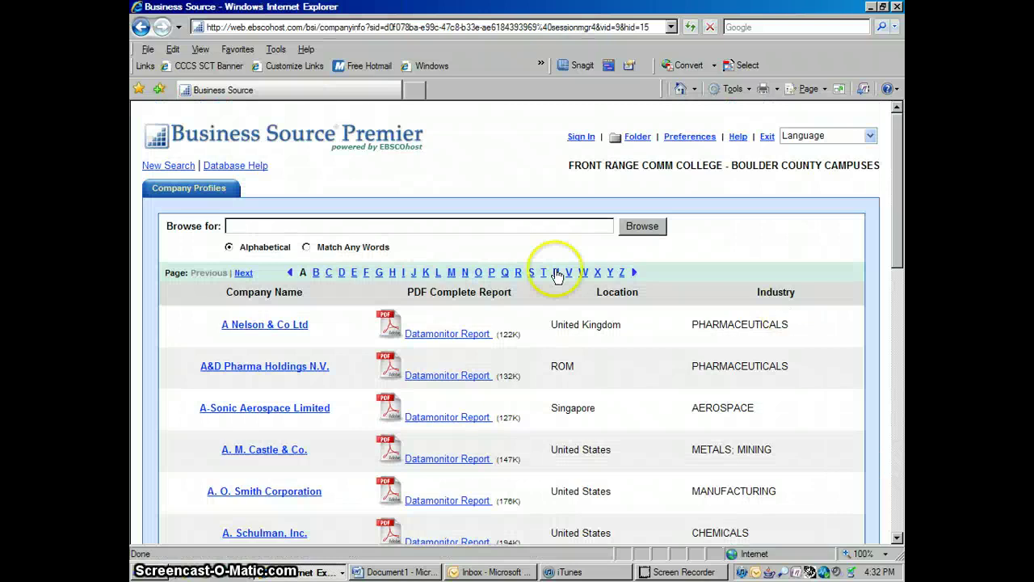
Browse company profiles for 'apple' and review the Apple Inc. record down to Products/Services.
left_click(316, 226)
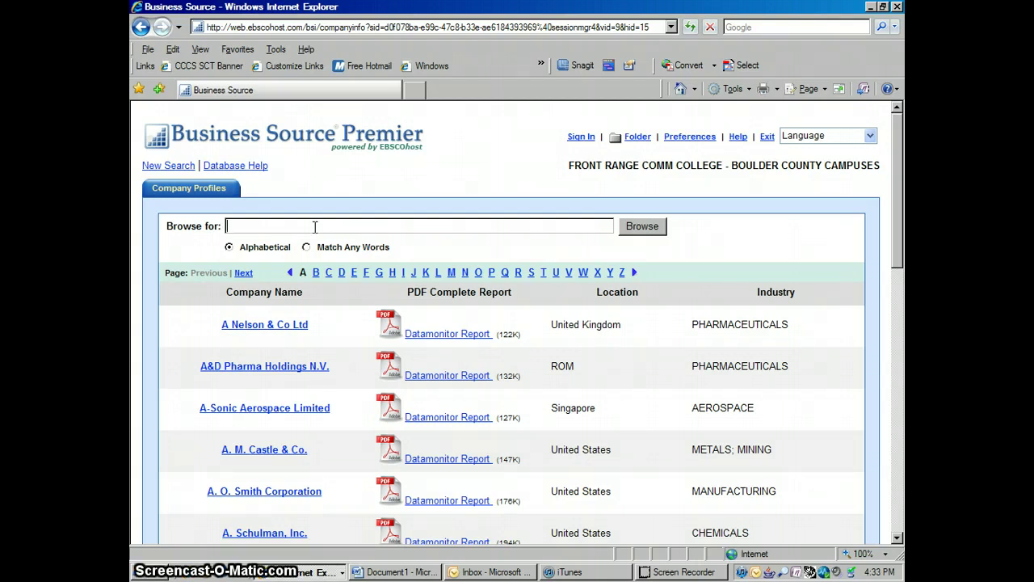
left_click(315, 227)
key("Return")
left_click(273, 325)
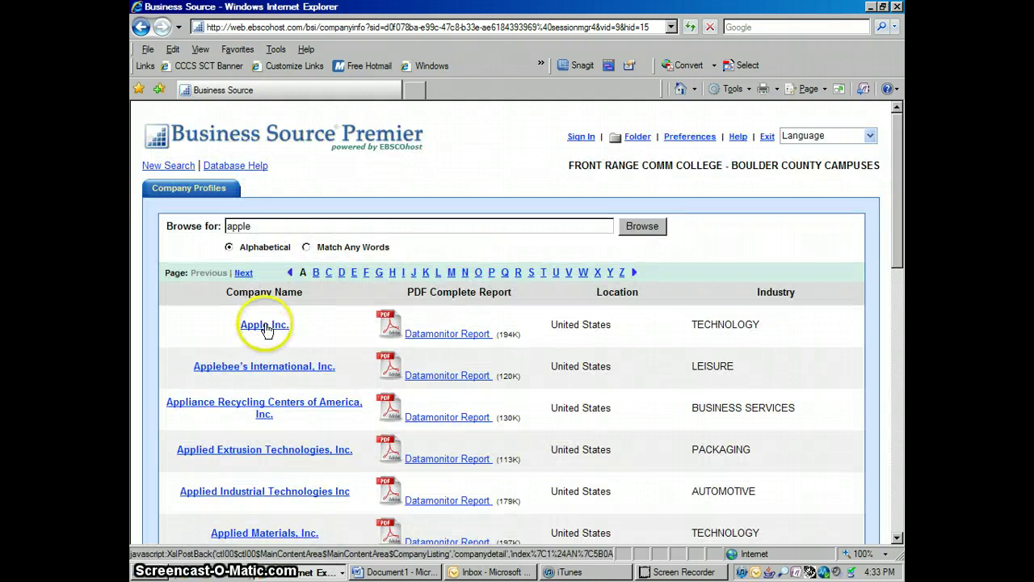
left_click(265, 328)
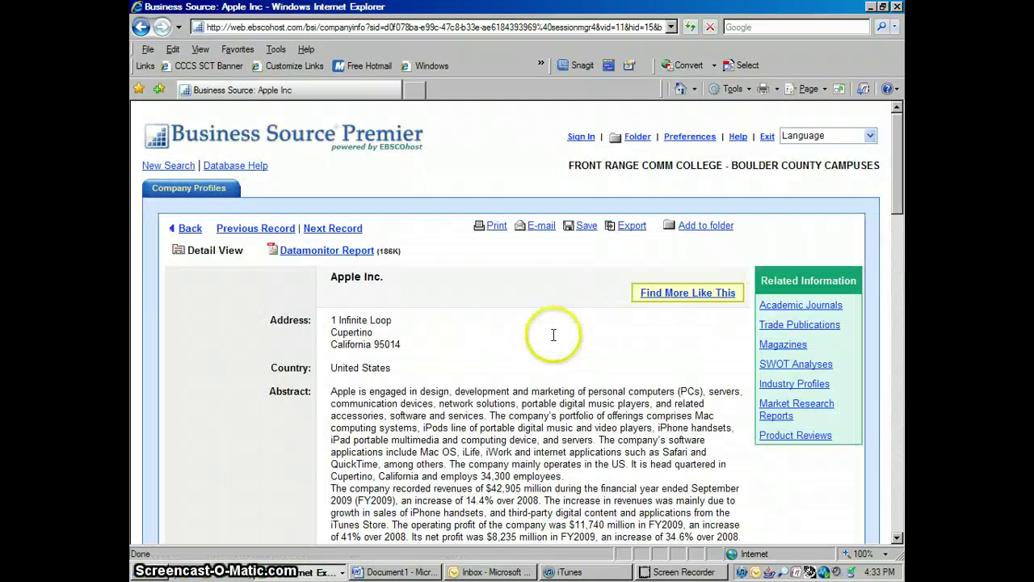
left_click(896, 538)
left_click(897, 537)
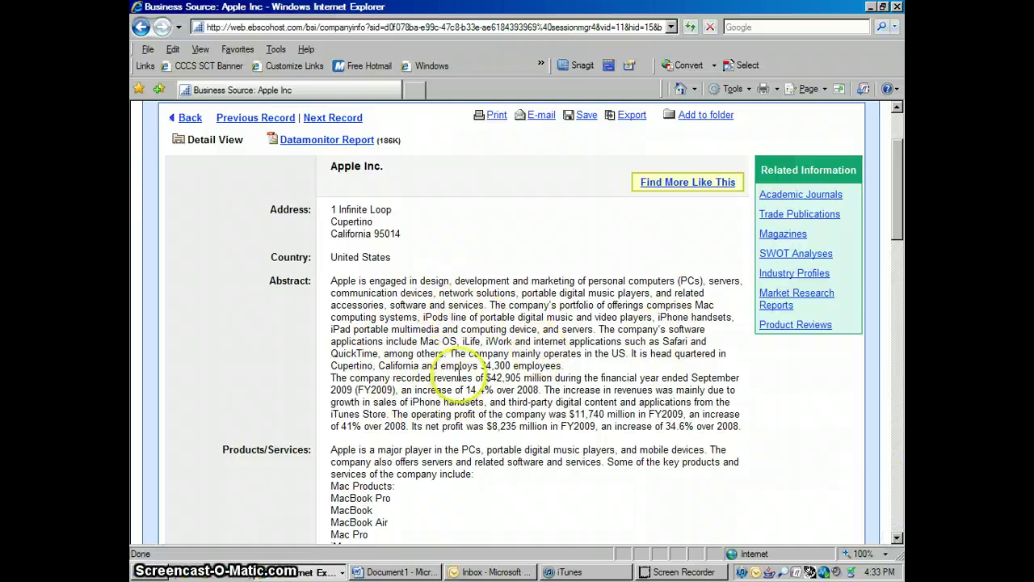
left_click(897, 109)
left_click(897, 109)
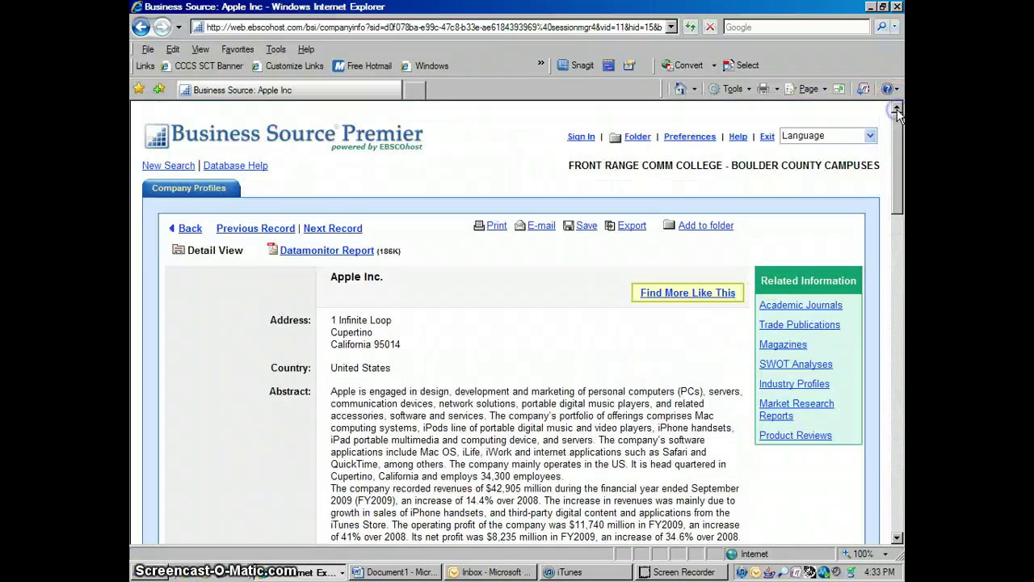
Open Apple's Datamonitor Report PDF and view Company Overview, Key Facts and Business Description.
left_click(347, 252)
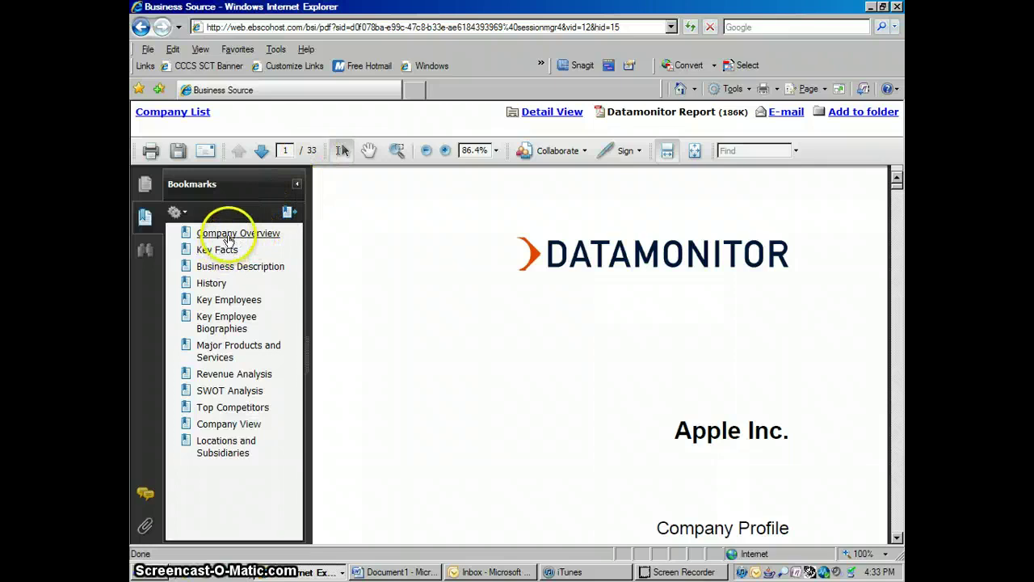
left_click(229, 234)
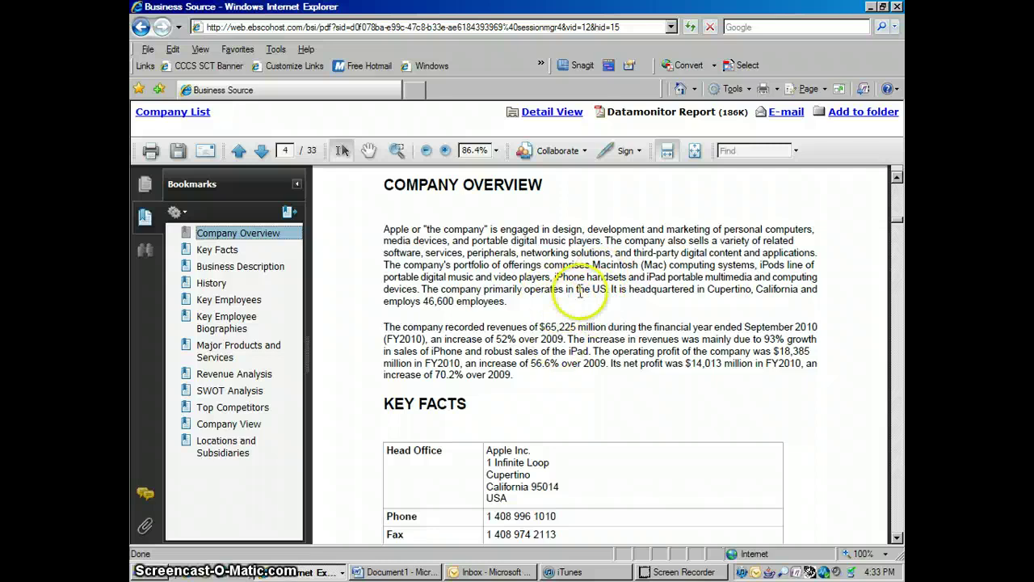
left_click(216, 250)
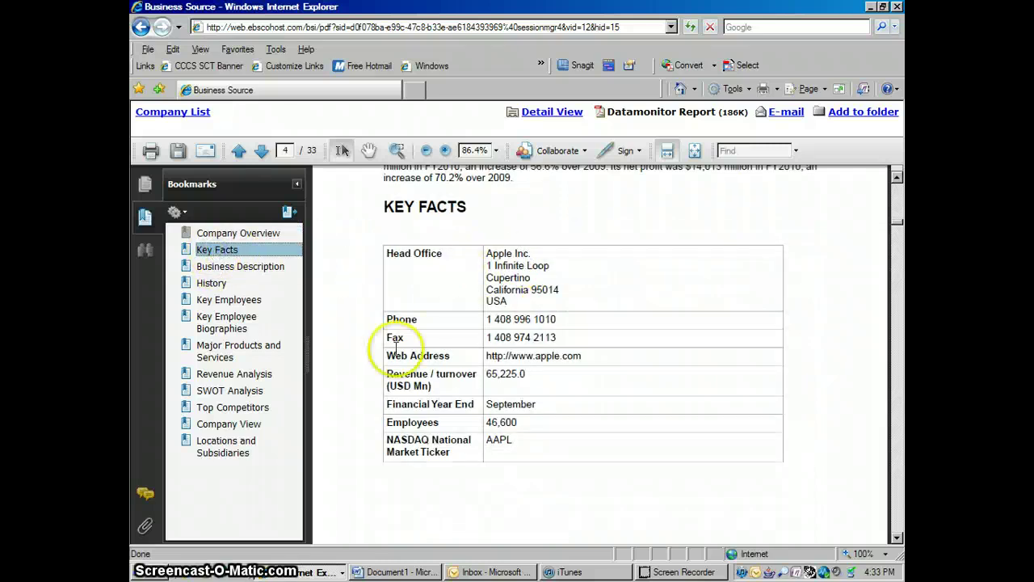
left_click(236, 269)
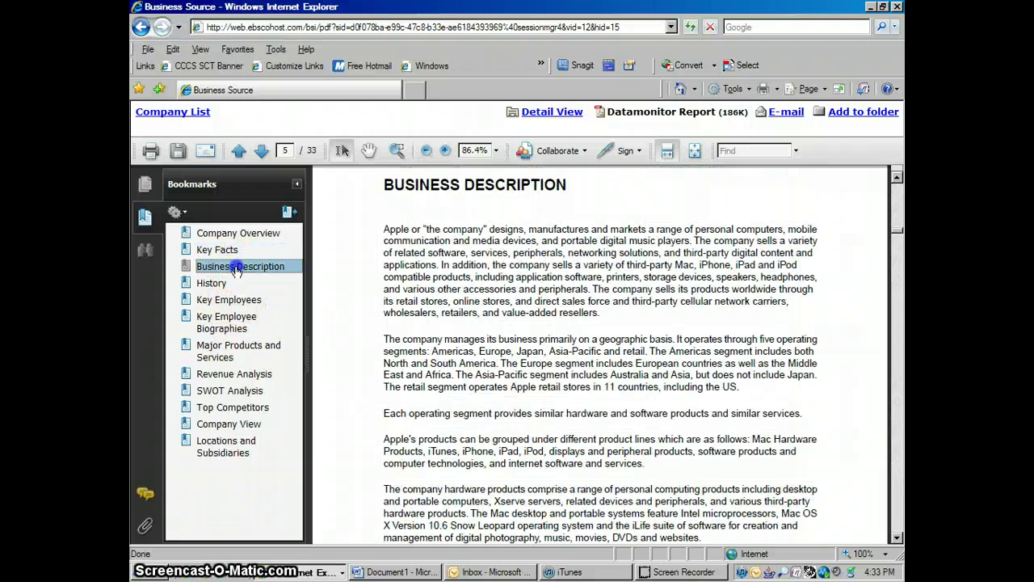
left_click(897, 539)
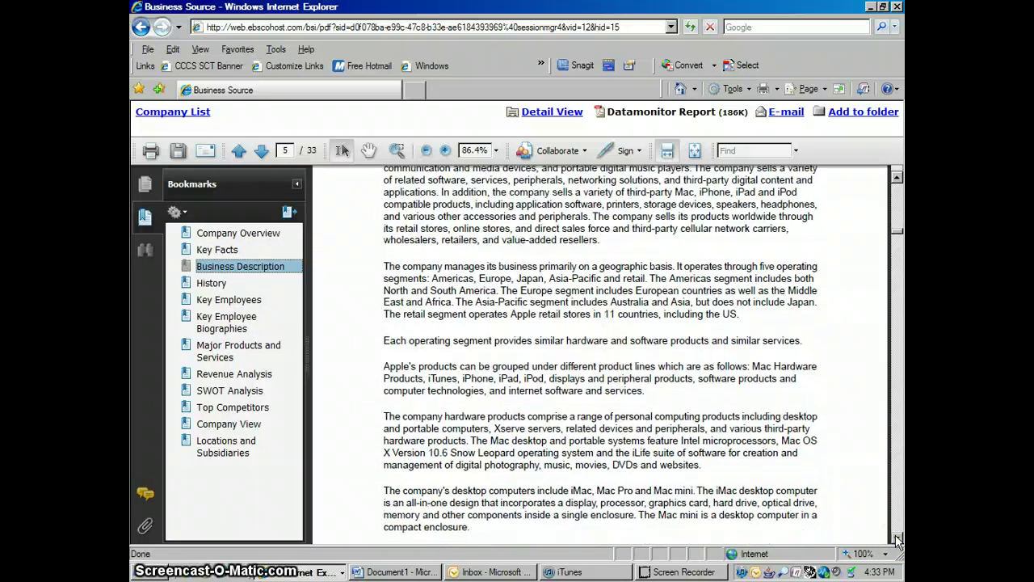
Visit the History, Key Employees, Biographies, Major Products and Revenue Analysis sections.
left_click(206, 285)
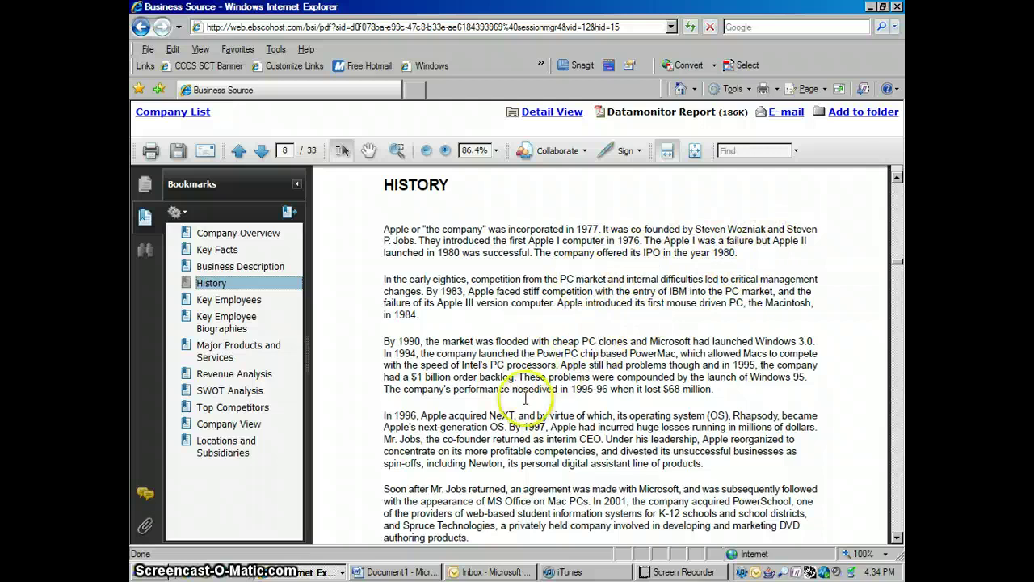
left_click(234, 300)
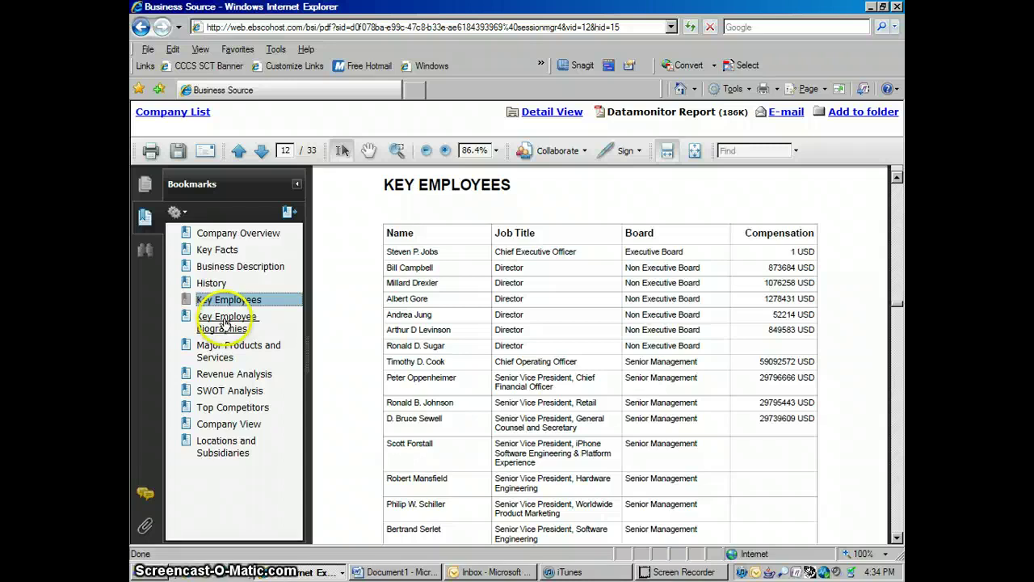
left_click(225, 324)
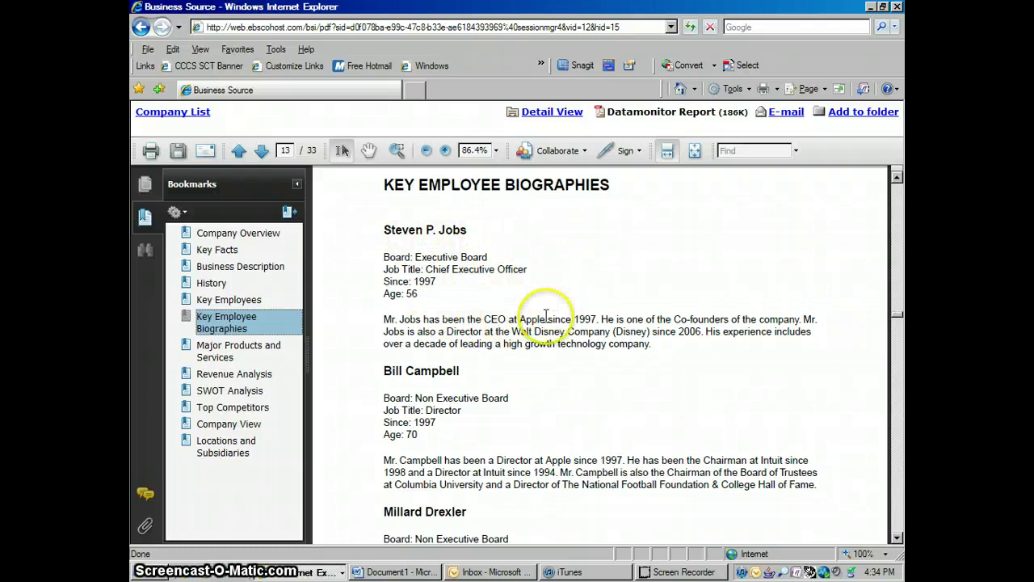
left_click(896, 538)
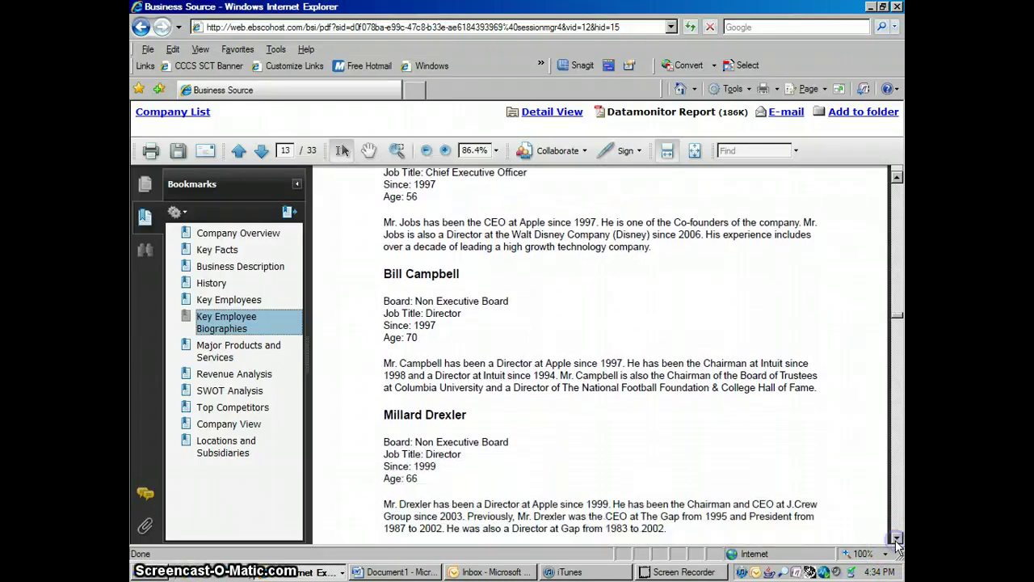
left_click(218, 355)
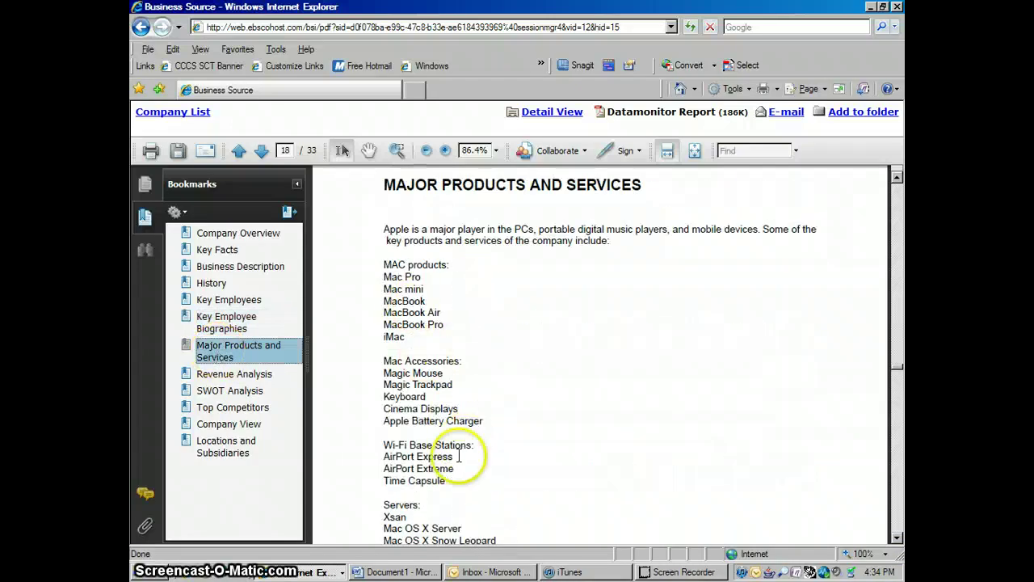
left_click(234, 375)
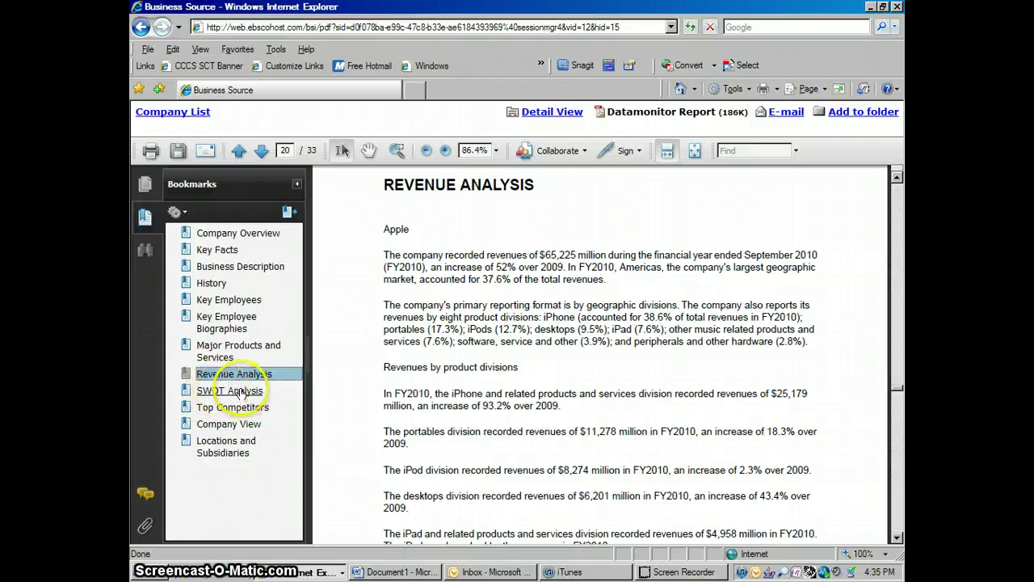
Open the SWOT Analysis and read through Strengths, Weaknesses and Opportunities to Threats on page 26.
left_click(225, 392)
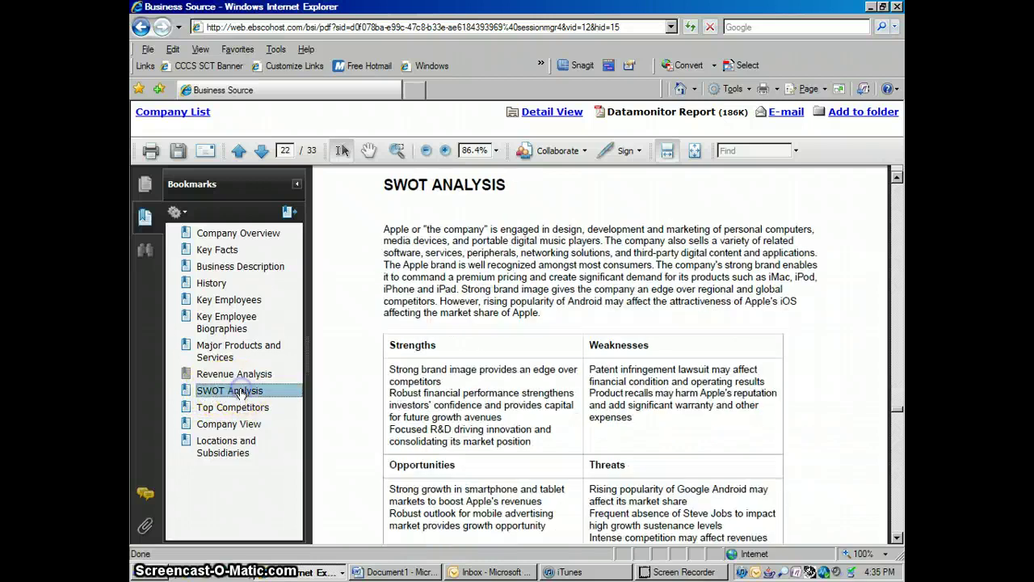
left_click(896, 538)
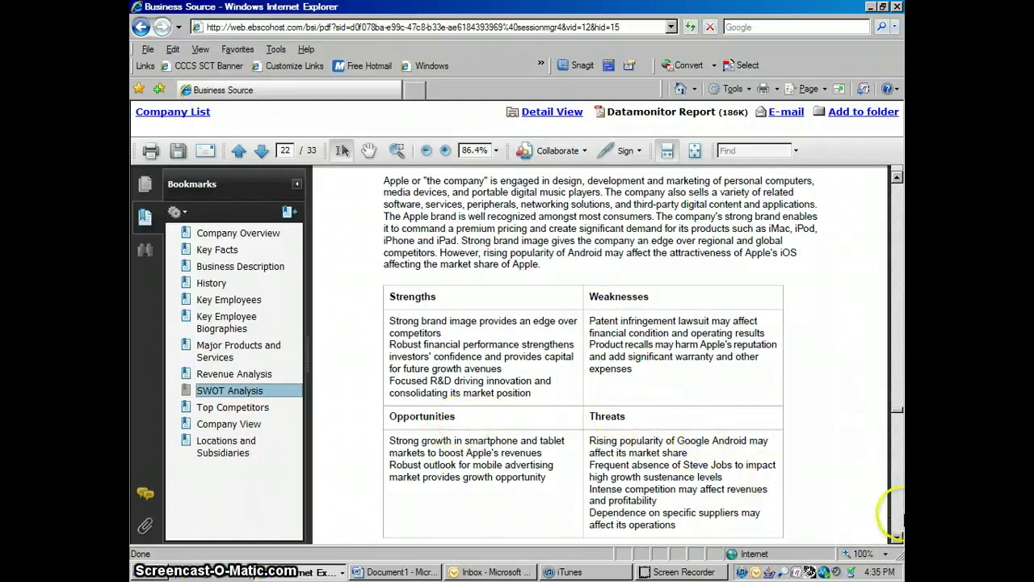
left_click(897, 537)
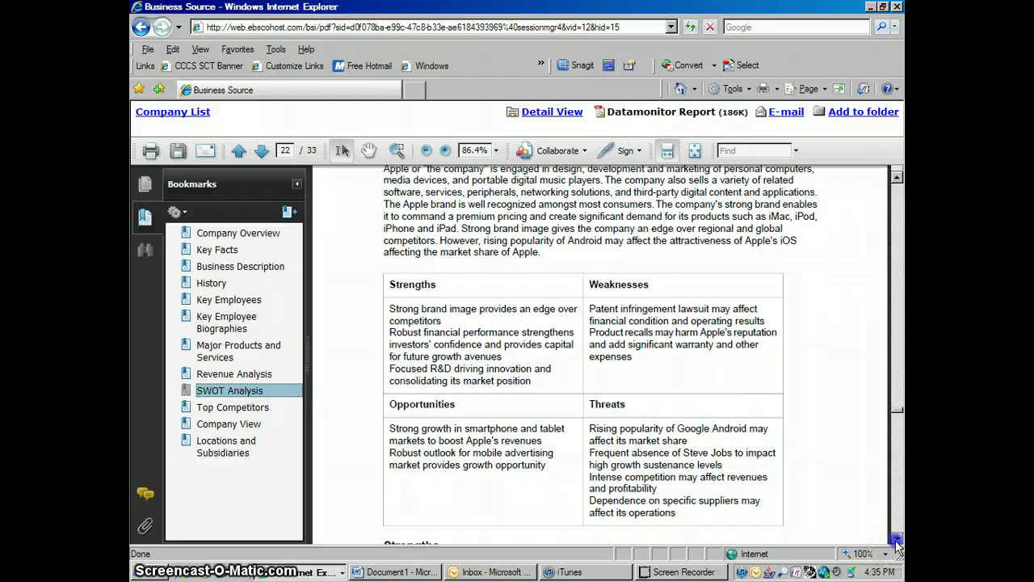
left_click(897, 537)
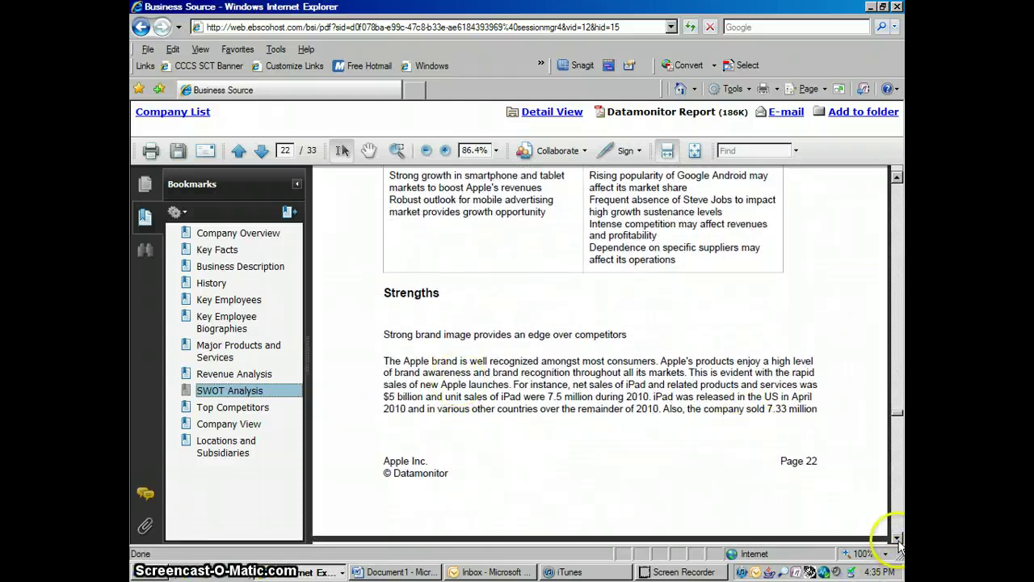
left_click(897, 537)
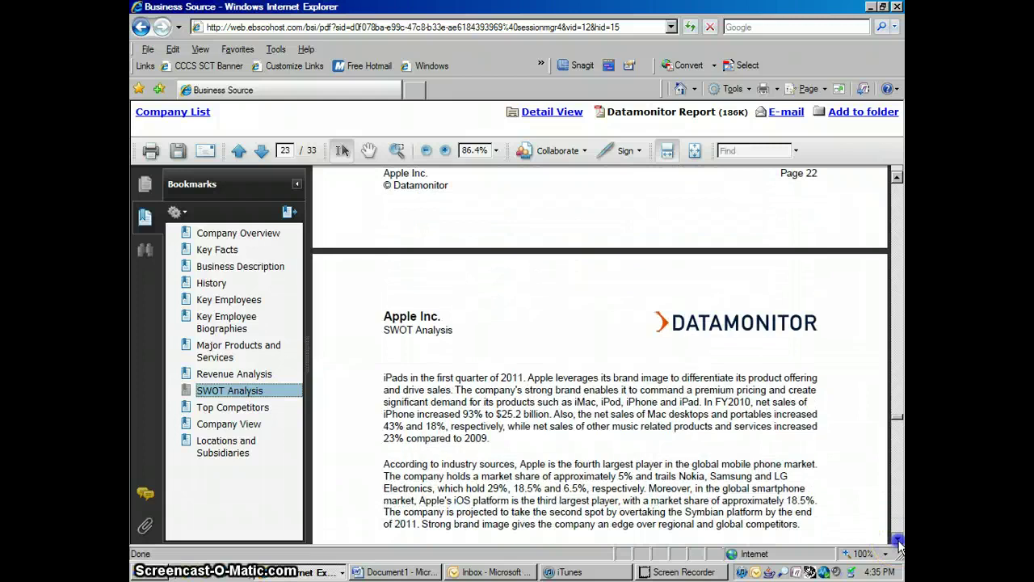
left_click(897, 538)
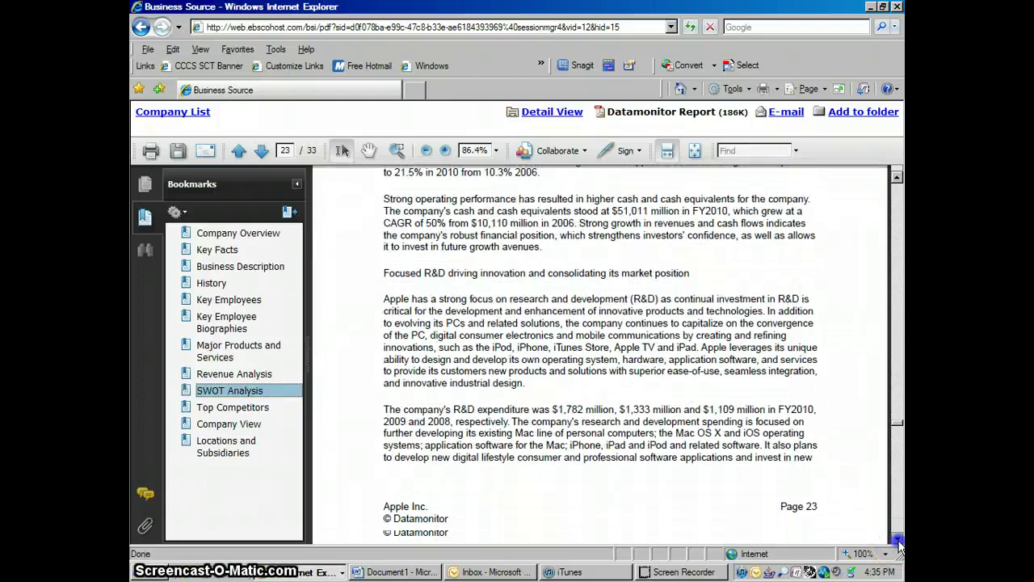
left_click(897, 538)
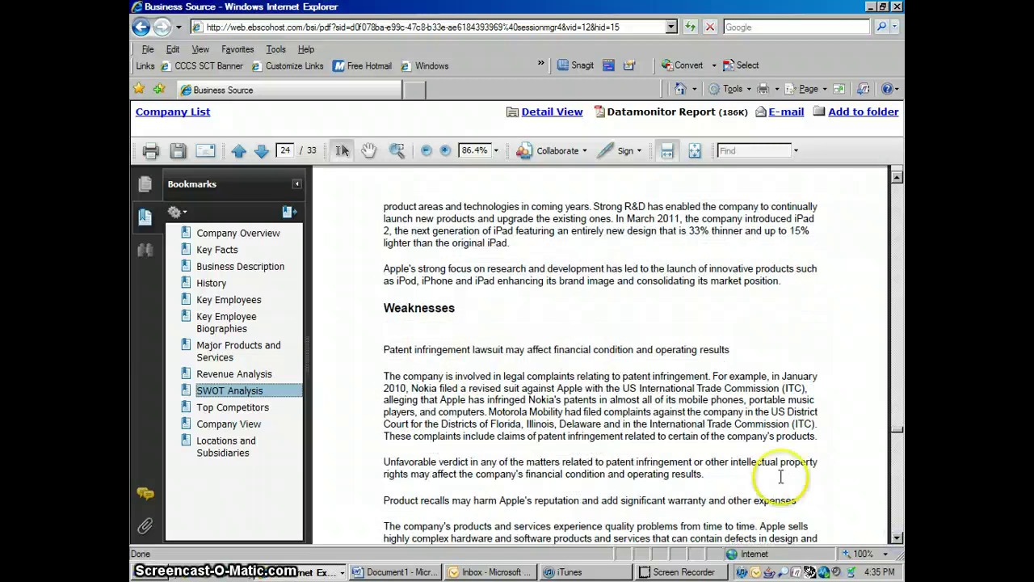
left_click(897, 538)
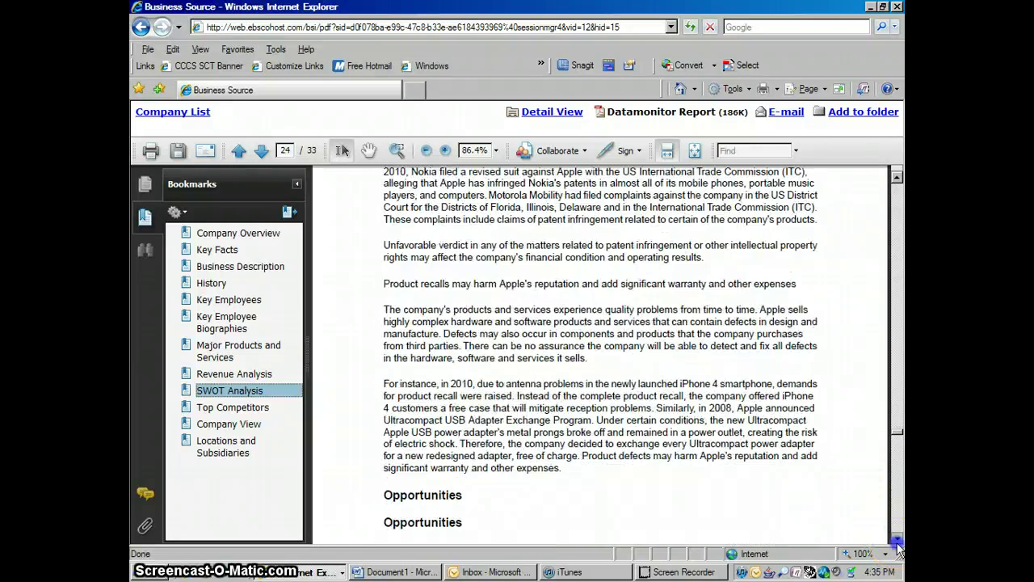
left_click(897, 539)
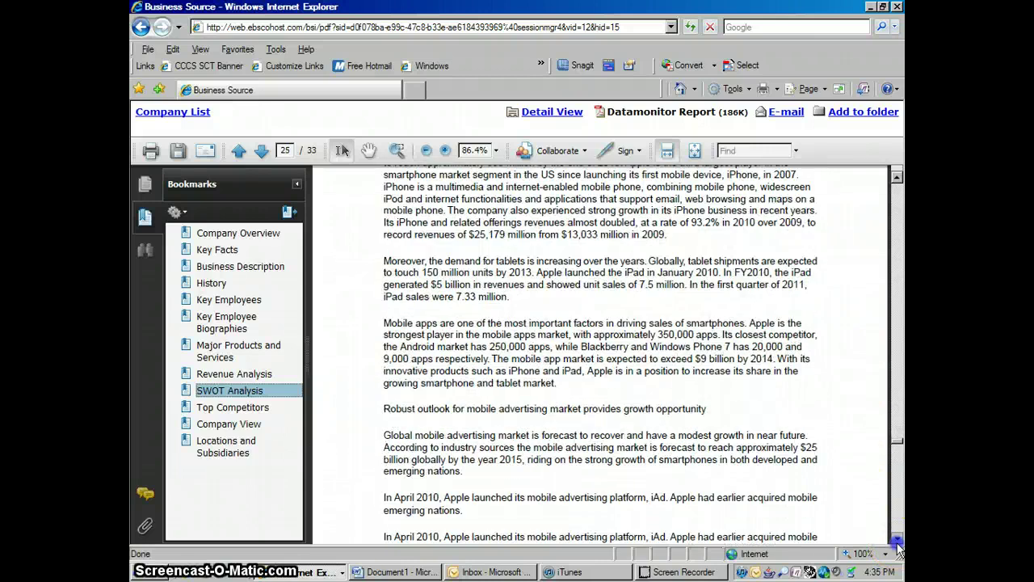
left_click(897, 540)
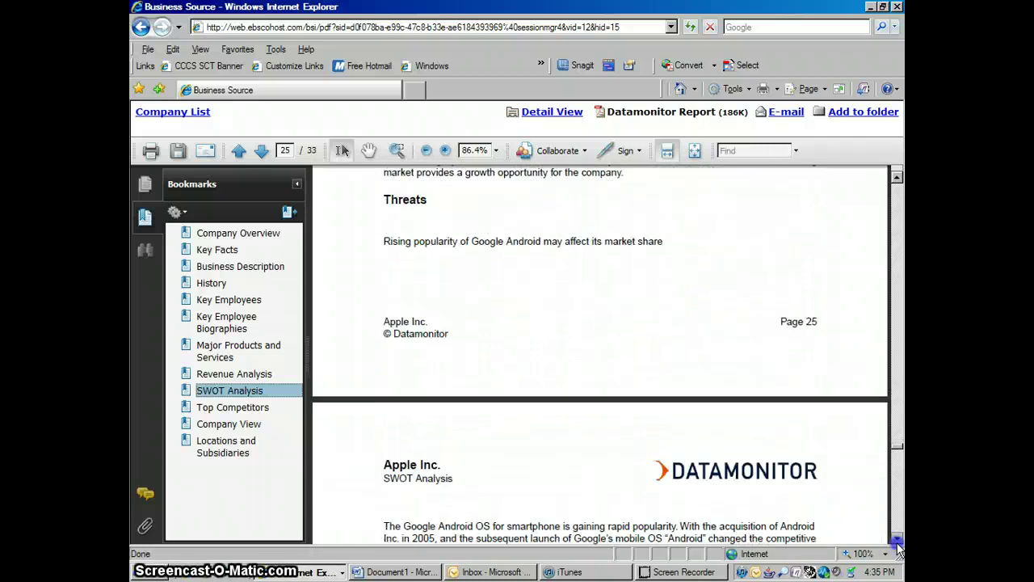
View the Top Competitors, Company View and Locations and Subsidiaries sections, then return to the cover.
left_click(234, 408)
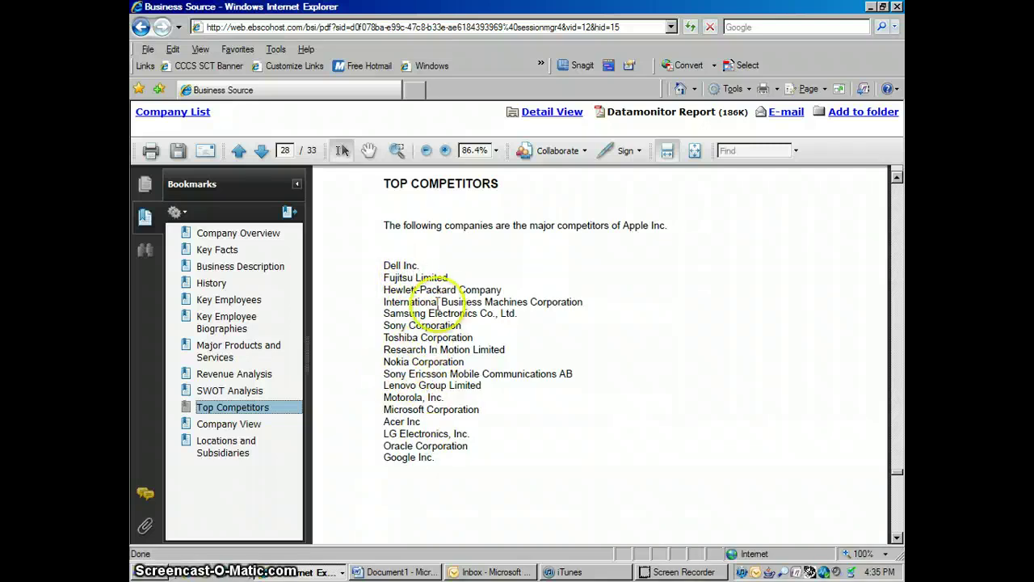
left_click(246, 425)
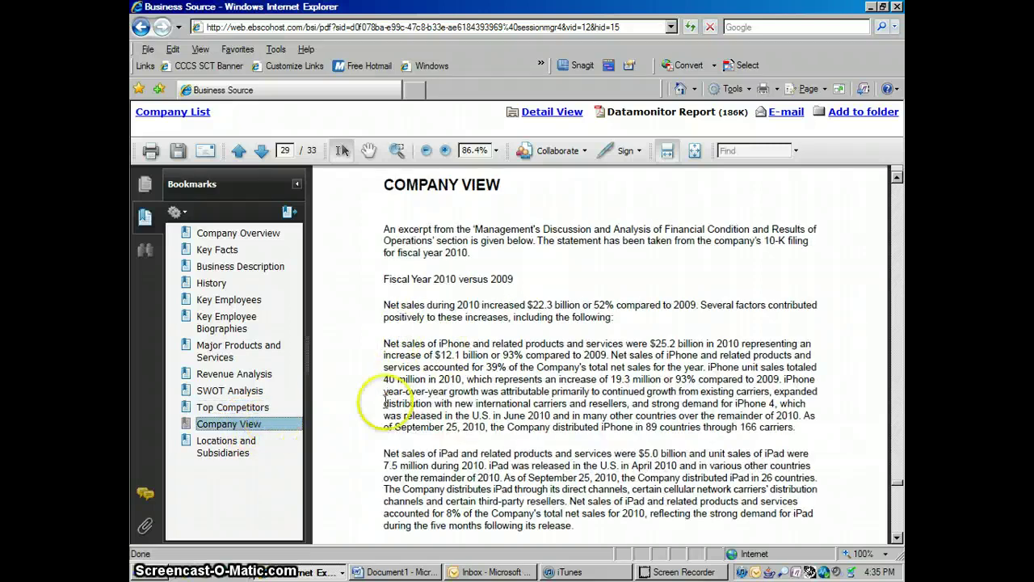
left_click(229, 448)
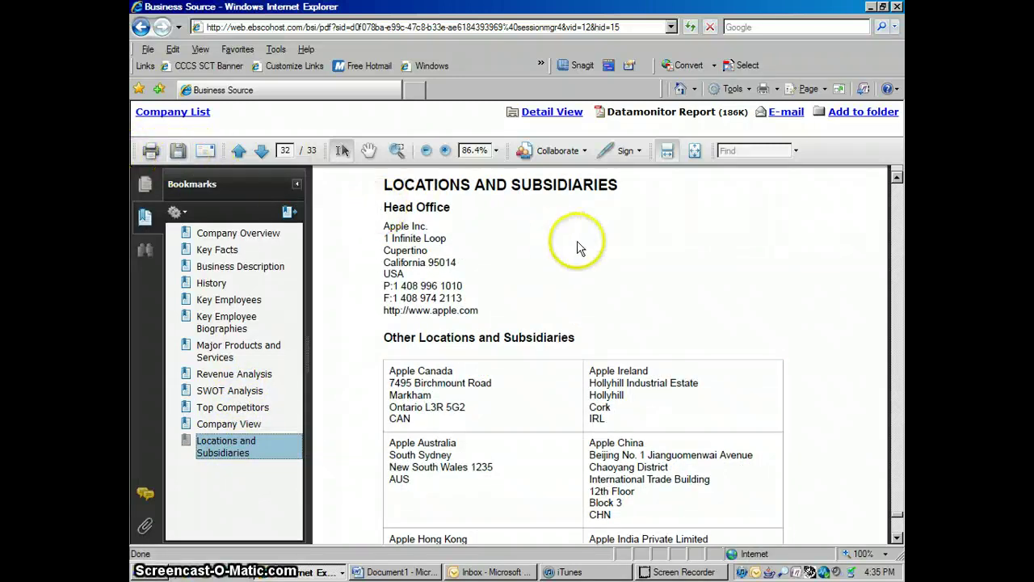
left_click(238, 234)
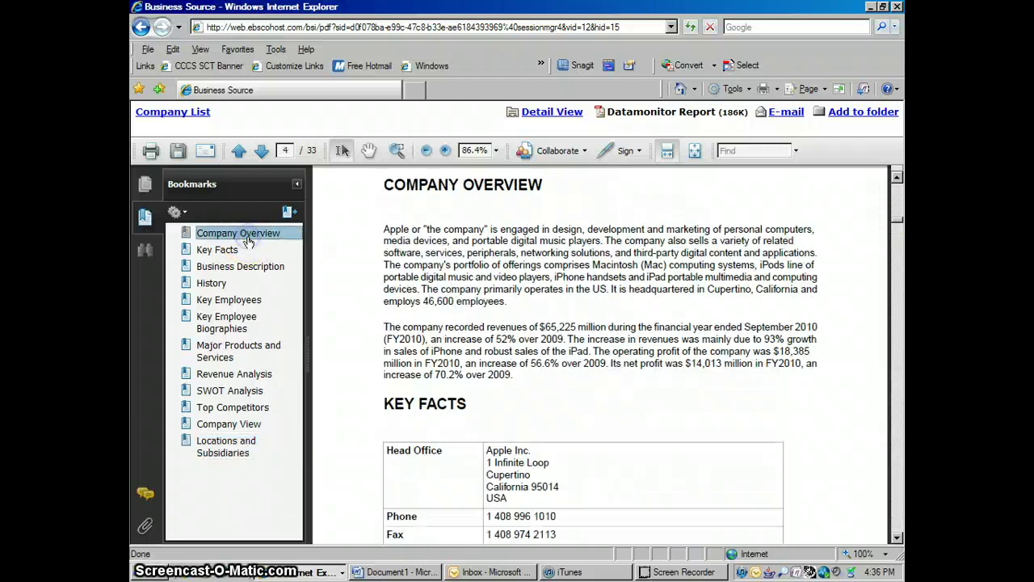
left_click_drag(896, 191, 894, 185)
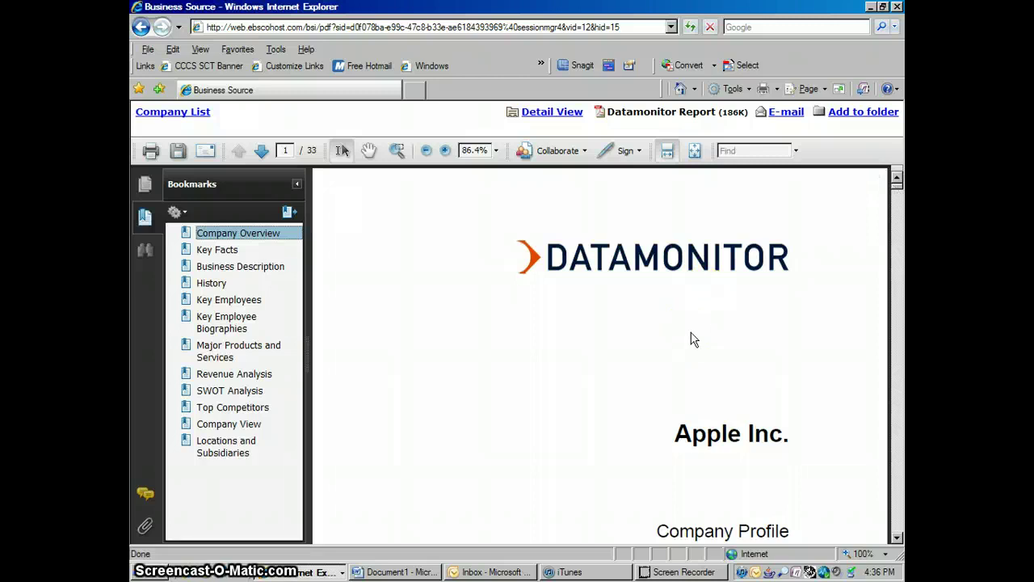
Switch back to the Boulder County Campus library page window and scroll down it.
left_click(321, 572)
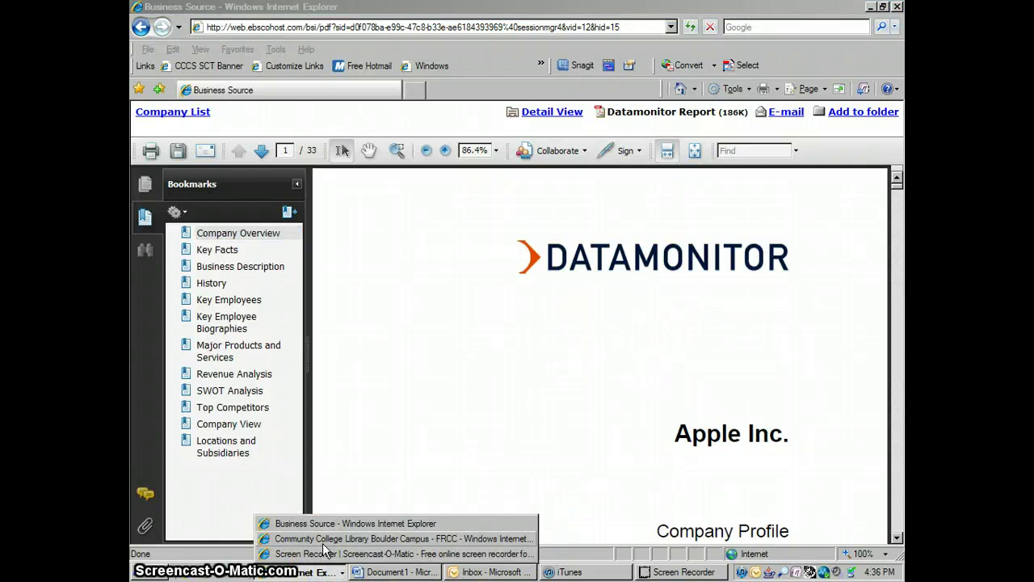
left_click(323, 539)
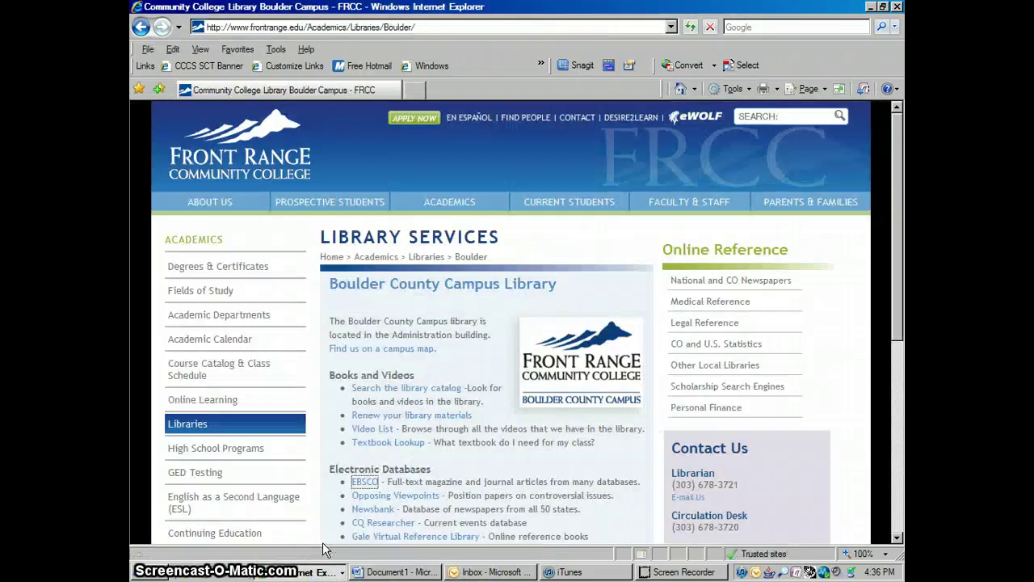
left_click(896, 538)
left_click(897, 539)
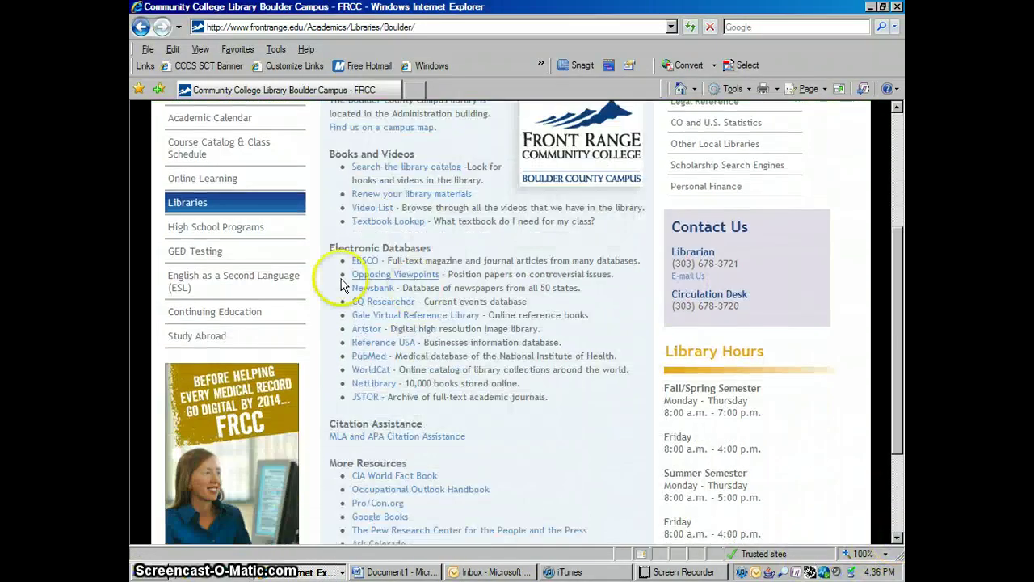
Open the MLA cheat sheet PDF from the MLA and APA Citation Assistance page.
left_click(388, 438)
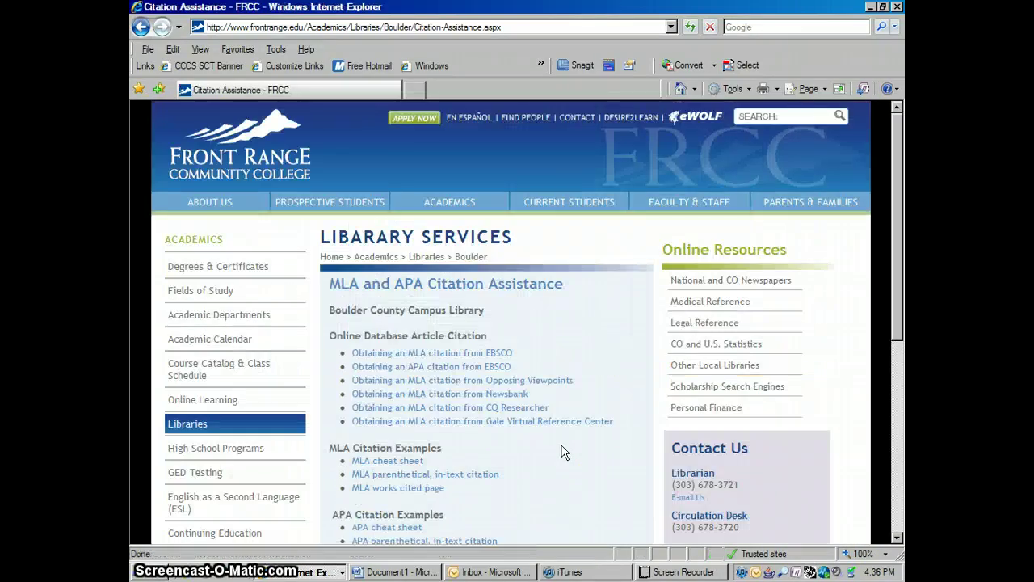
left_click(897, 538)
left_click(897, 539)
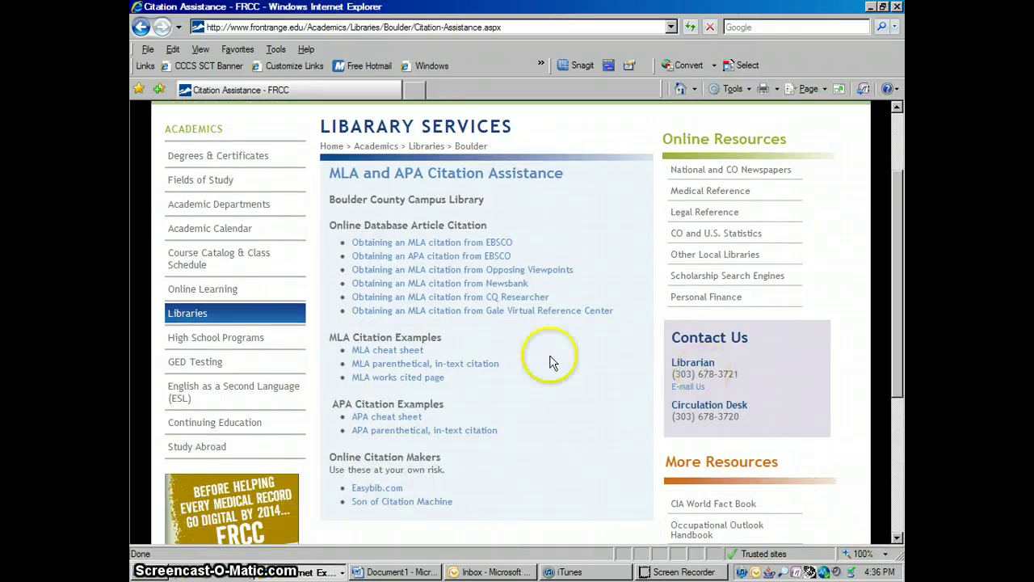
left_click(388, 352)
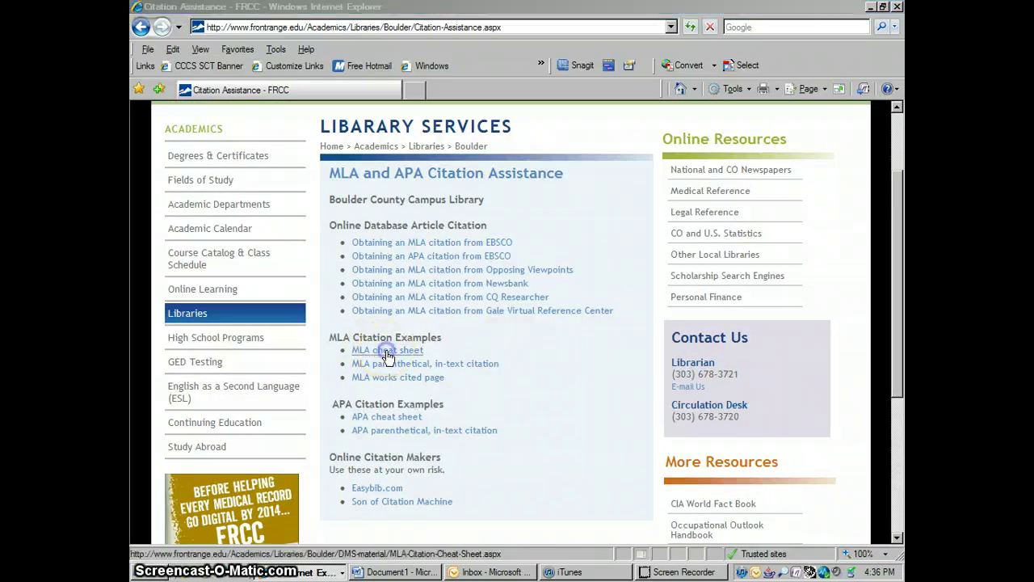
left_click(507, 296)
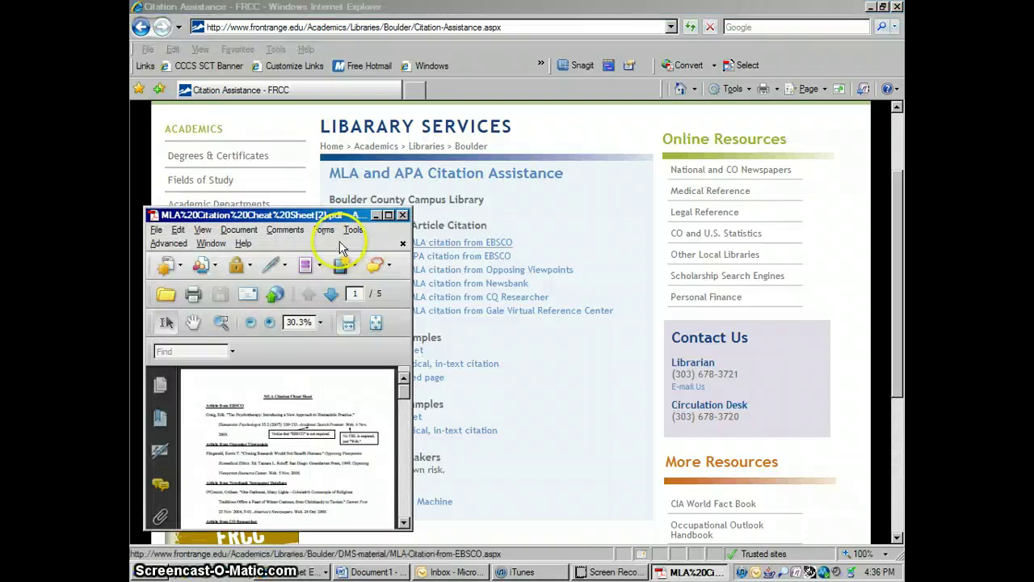
Maximize the MLA cheat sheet and search it for 'datamonitor'.
left_click(388, 215)
left_click(510, 220)
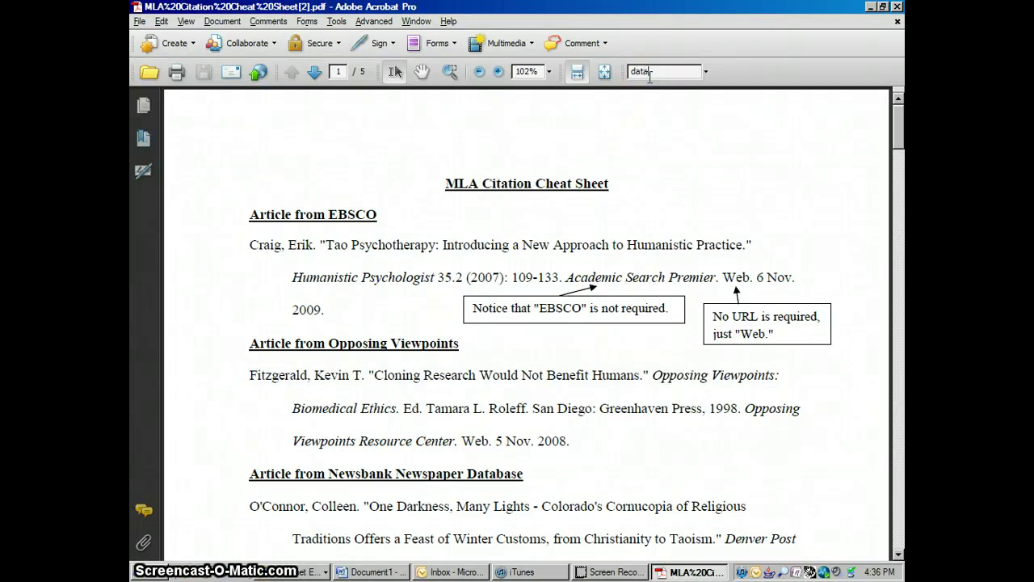
key("Return")
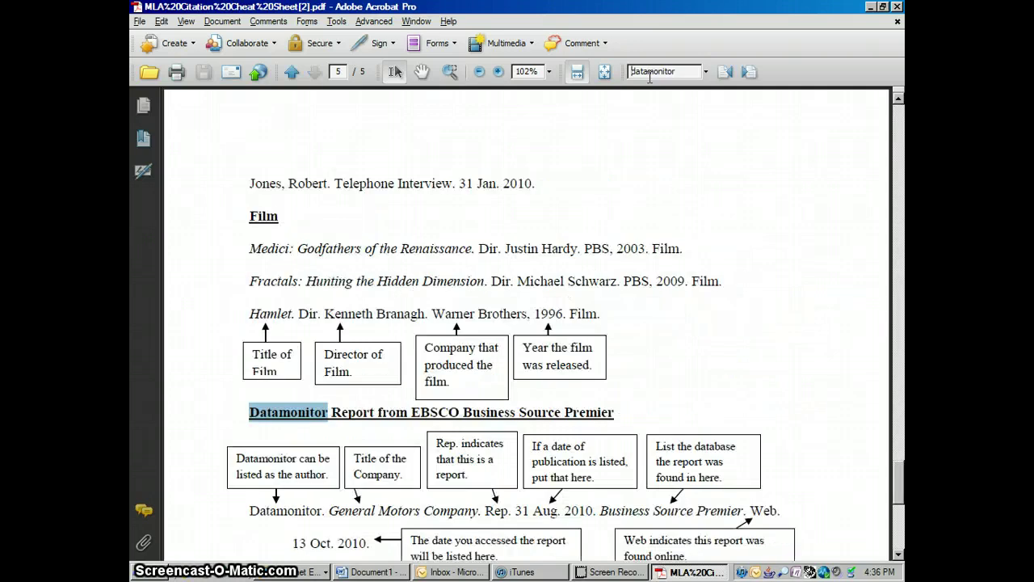
Scroll down to page 5's MLA example for citing a Business Source Premier Datamonitor report.
left_click(899, 556)
left_click(899, 556)
left_click(898, 556)
left_click(898, 556)
left_click(898, 556)
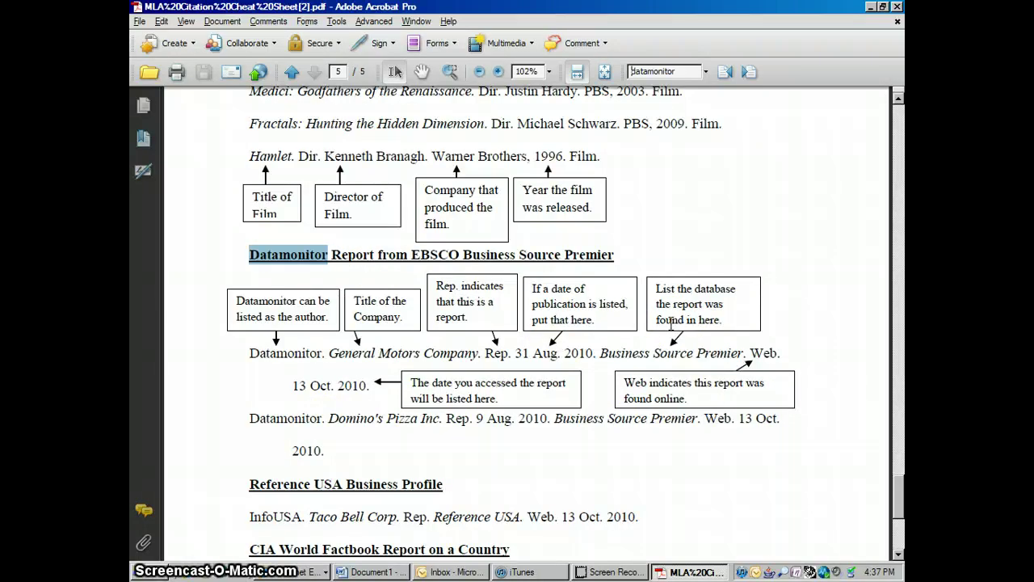
Close the Acrobat cheat sheet and switch back to the Business Source Premier window.
left_click(897, 7)
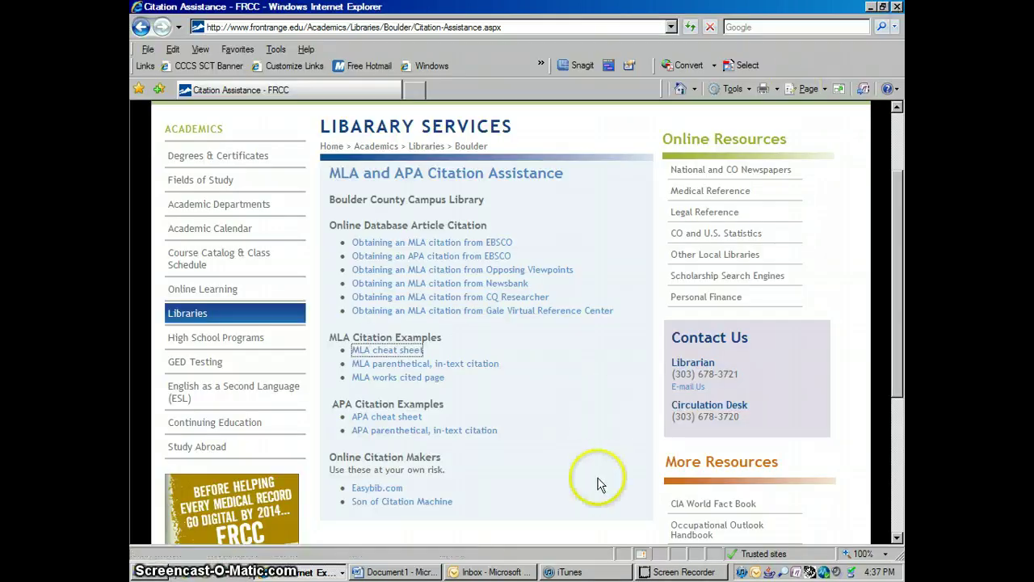
left_click(307, 572)
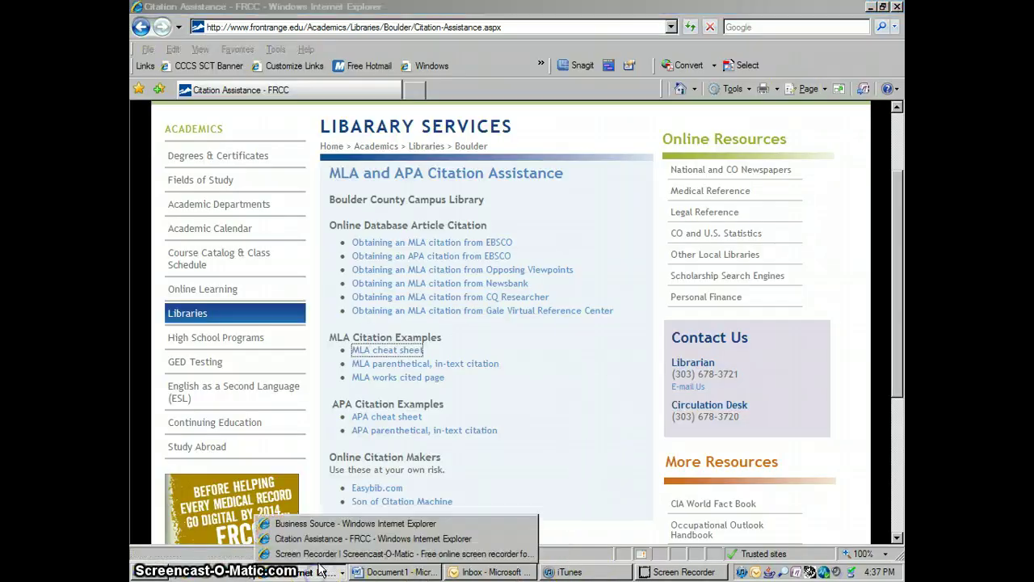
left_click(330, 525)
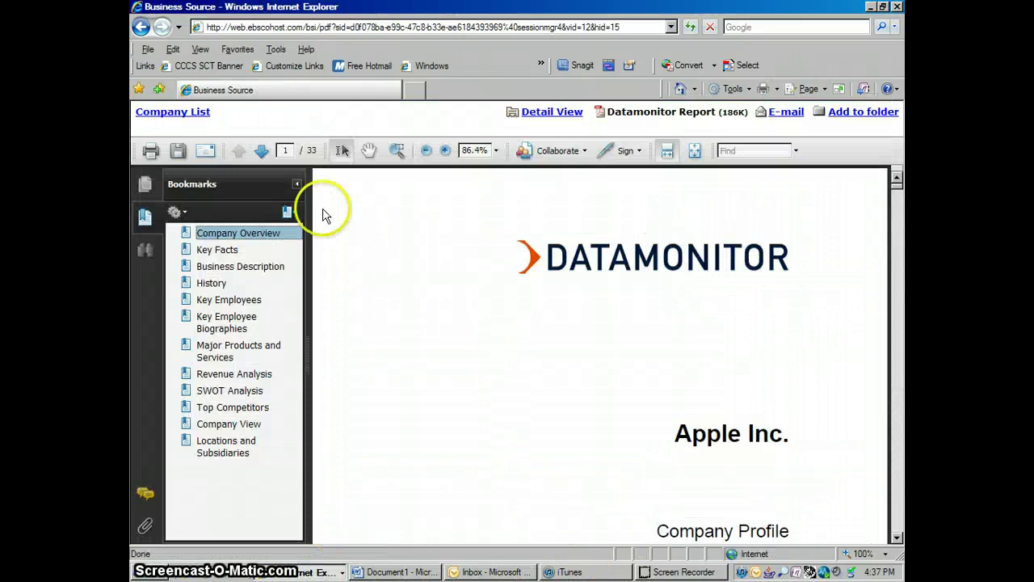
Return to the Company List and delete the old 'apple' browse term.
left_click(173, 114)
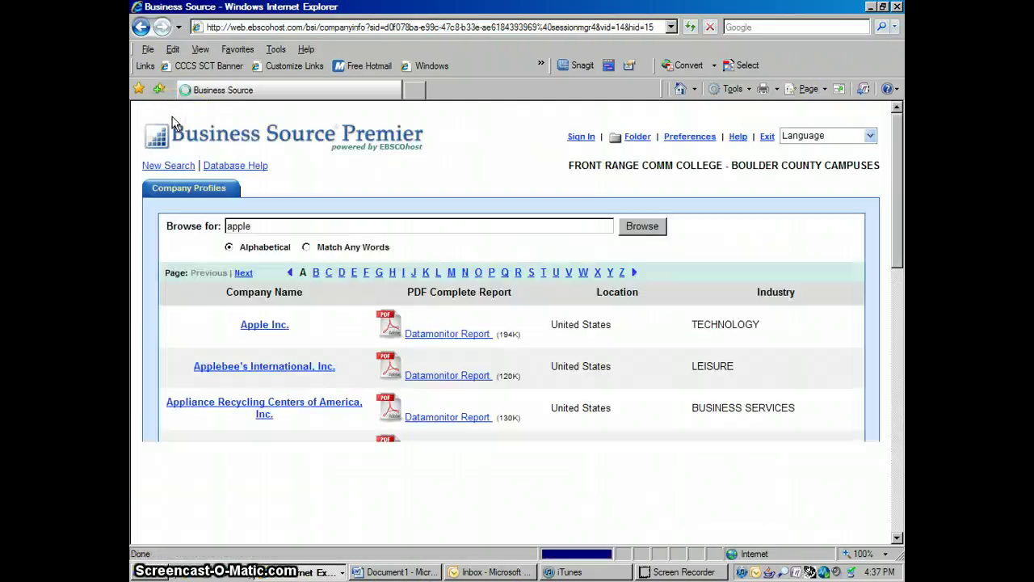
left_click_drag(275, 226, 162, 239)
key("BackSpace")
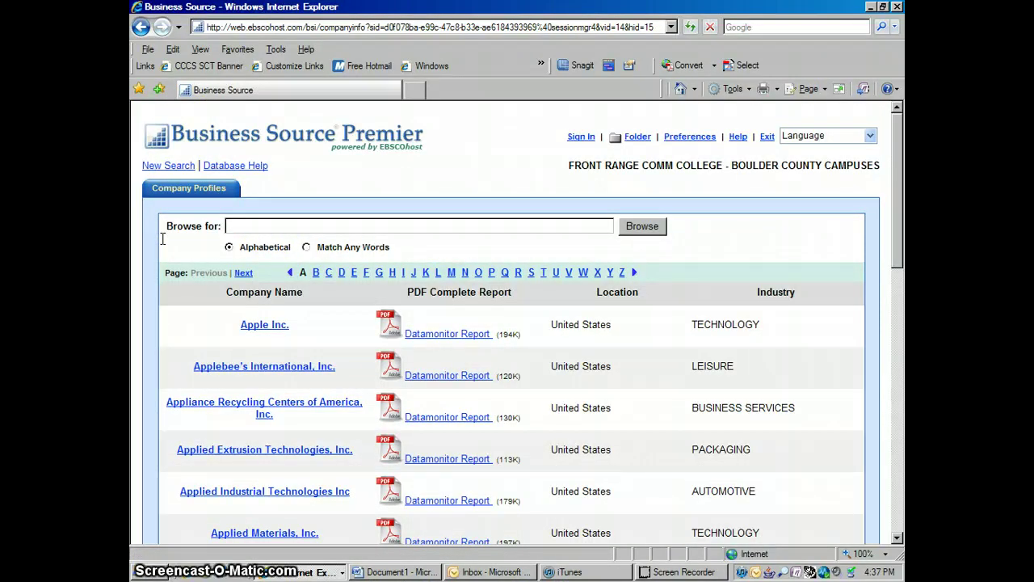